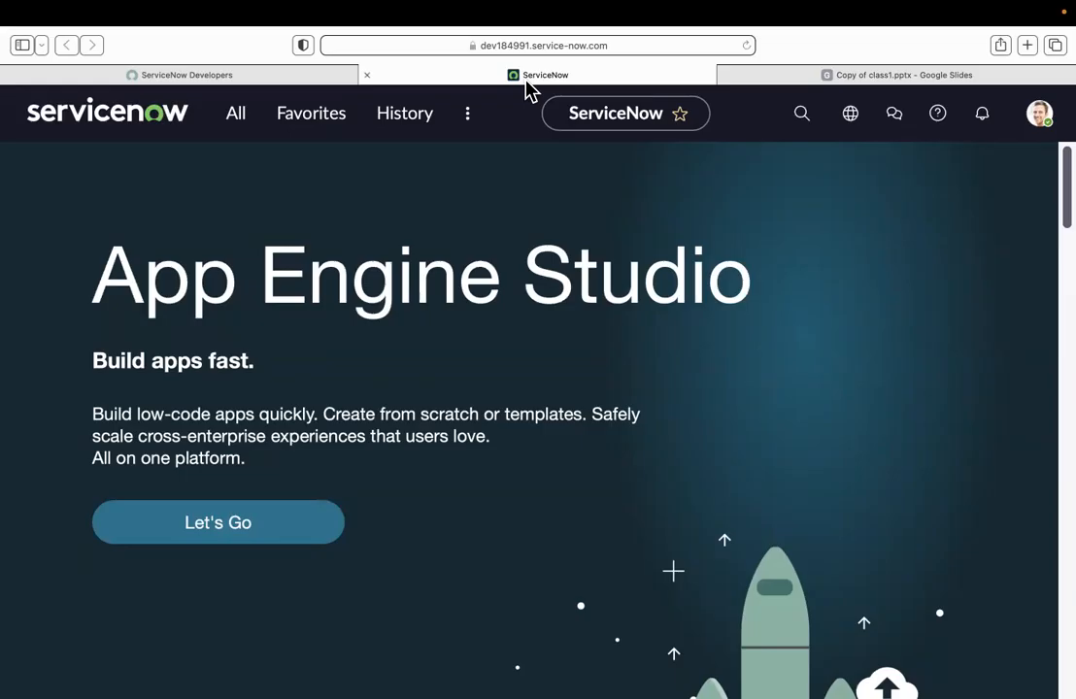
Step: Filter the application navigator for "incident" and open the form for creating a new incident
click(234, 122)
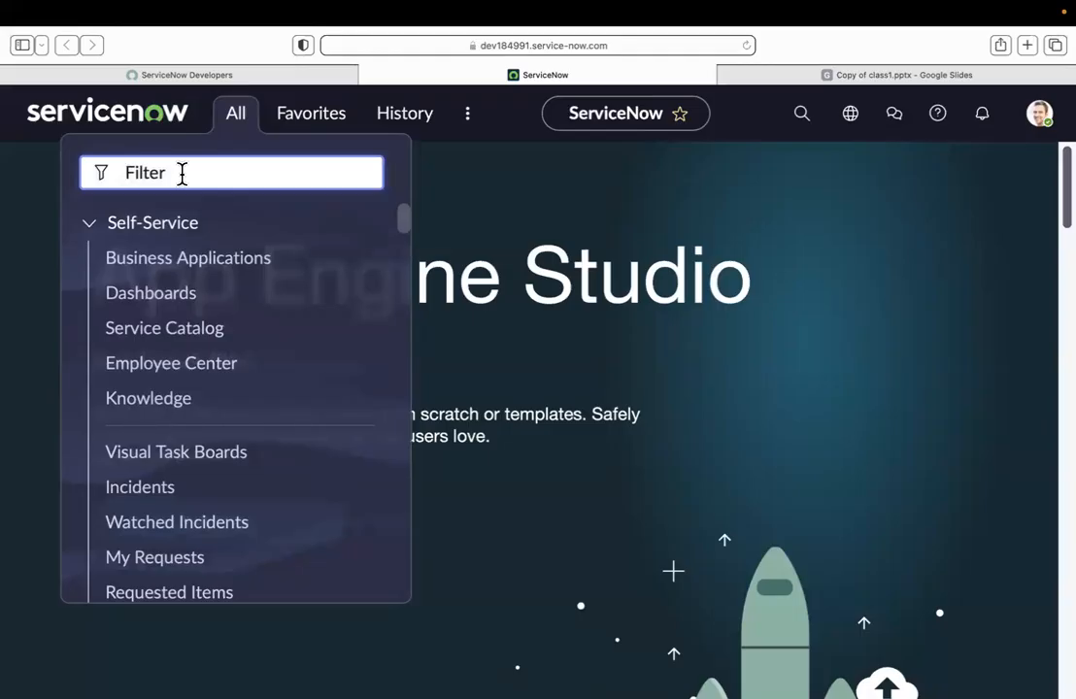
text(incident)
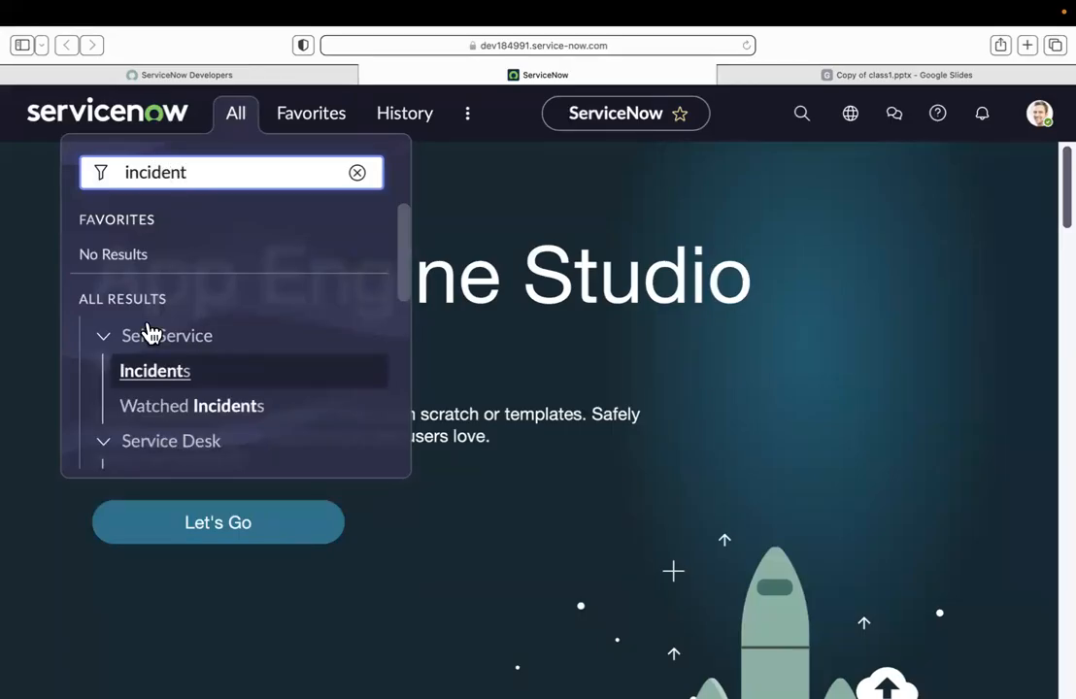
scroll(282, 401, down, 3)
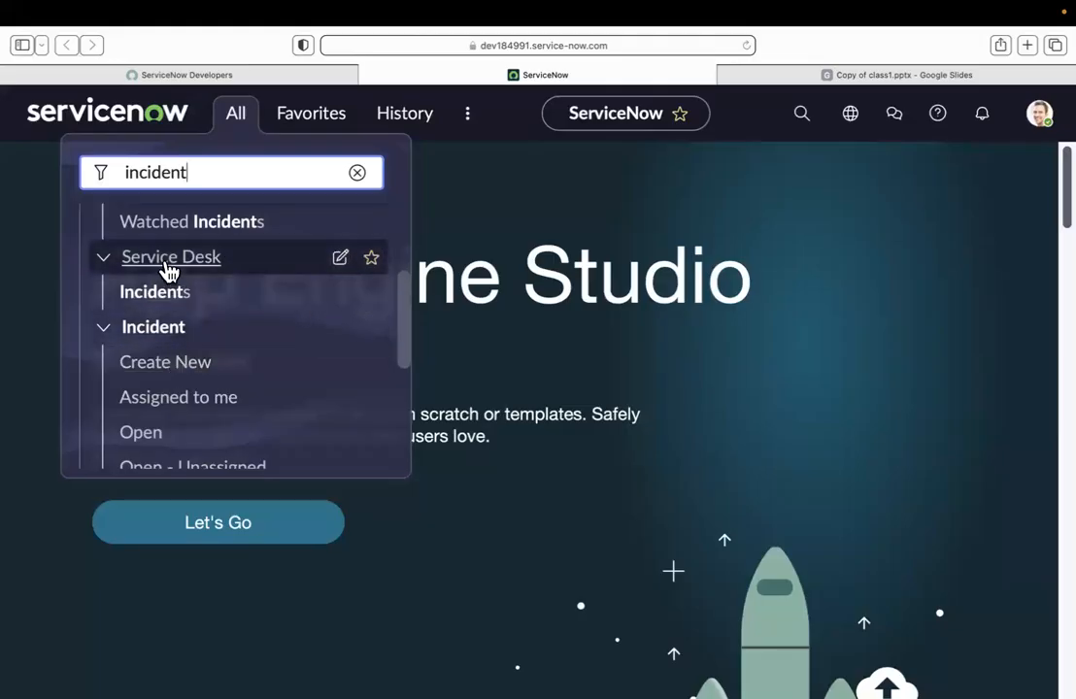
scroll(168, 270, up, 3)
click(583, 374)
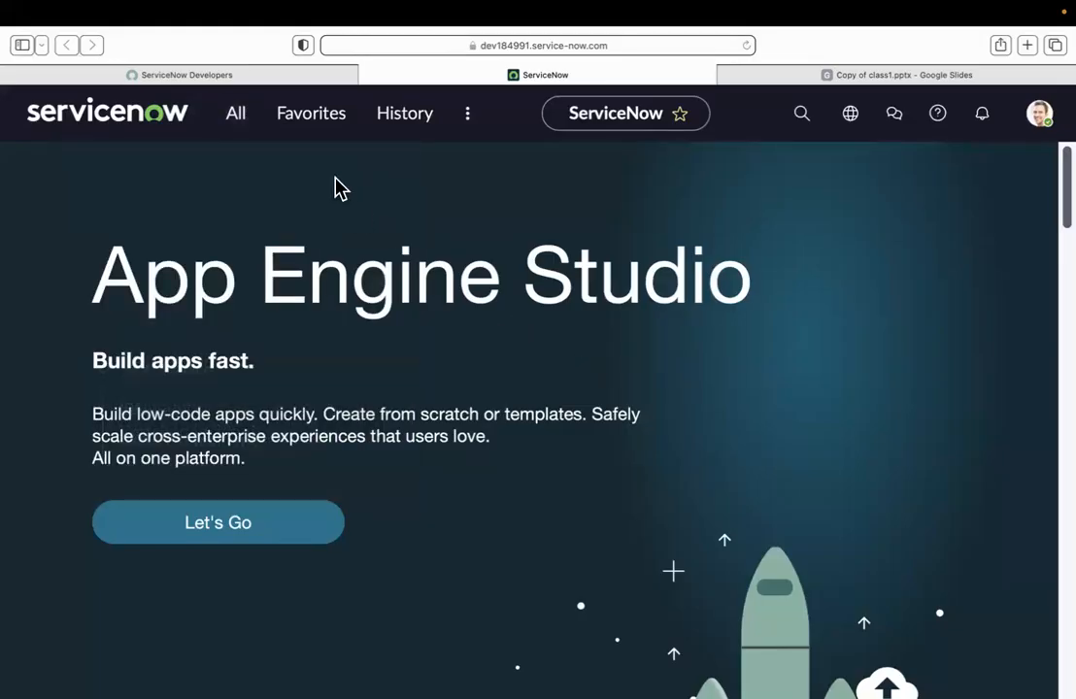
click(242, 126)
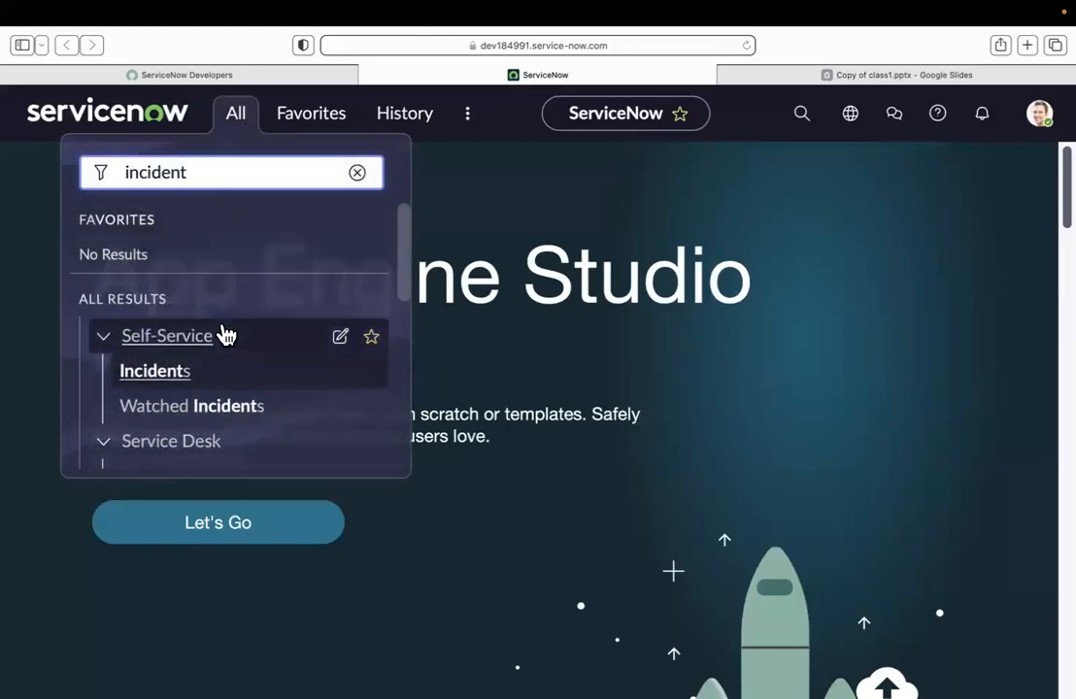
scroll(222, 334, down, 2)
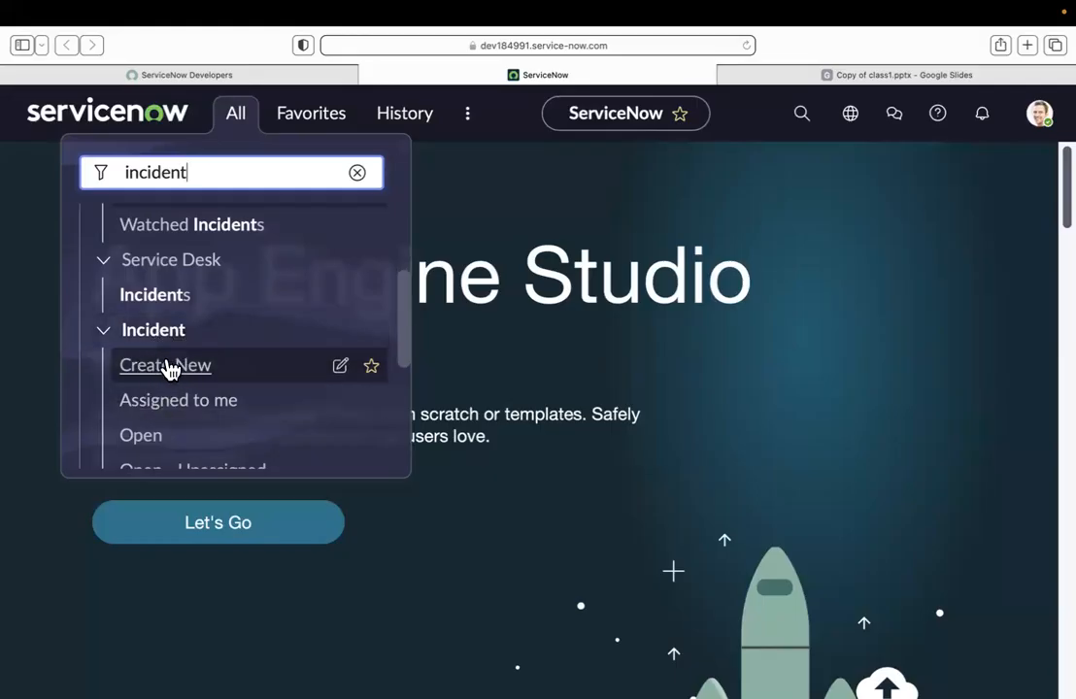
click(180, 367)
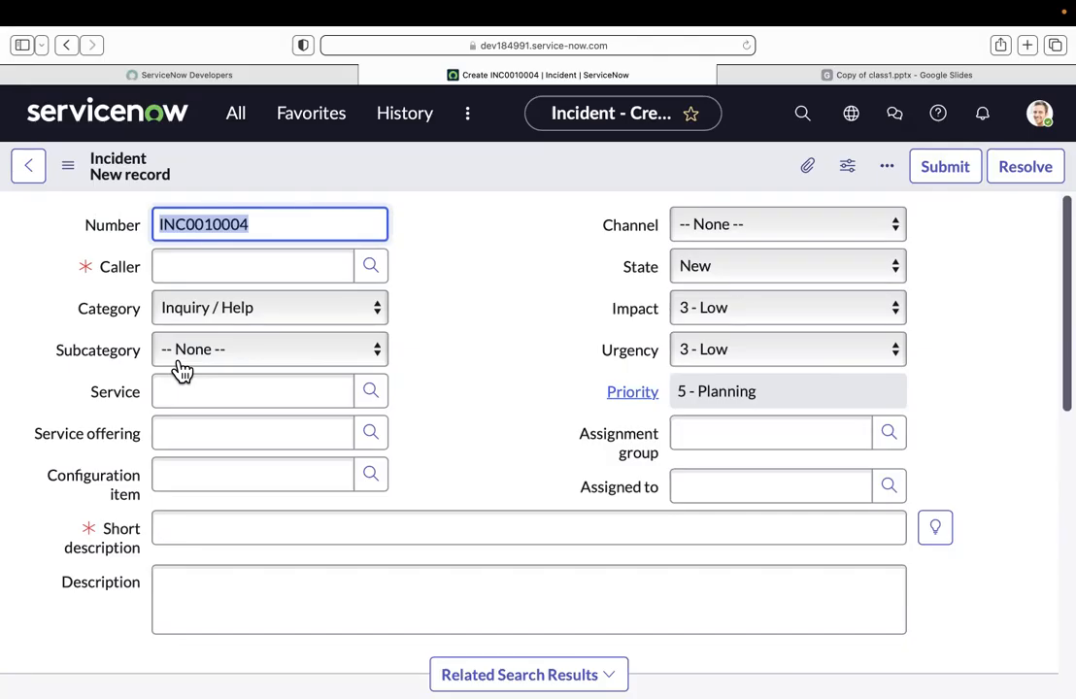
key(ctrl+super+space)
click(517, 340)
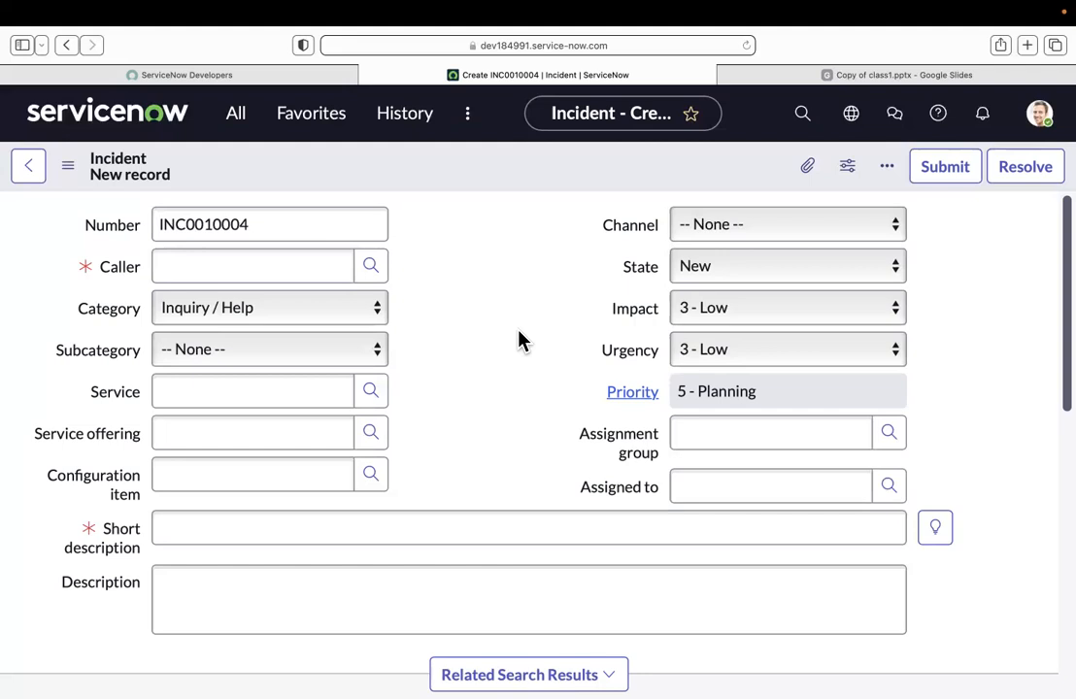
key(XF86AudioRaiseVolume)
key(XF86AudioRaiseVolume)
key(XF86AudioRaiseVolume)
key(XF86AudioRaiseVolume)
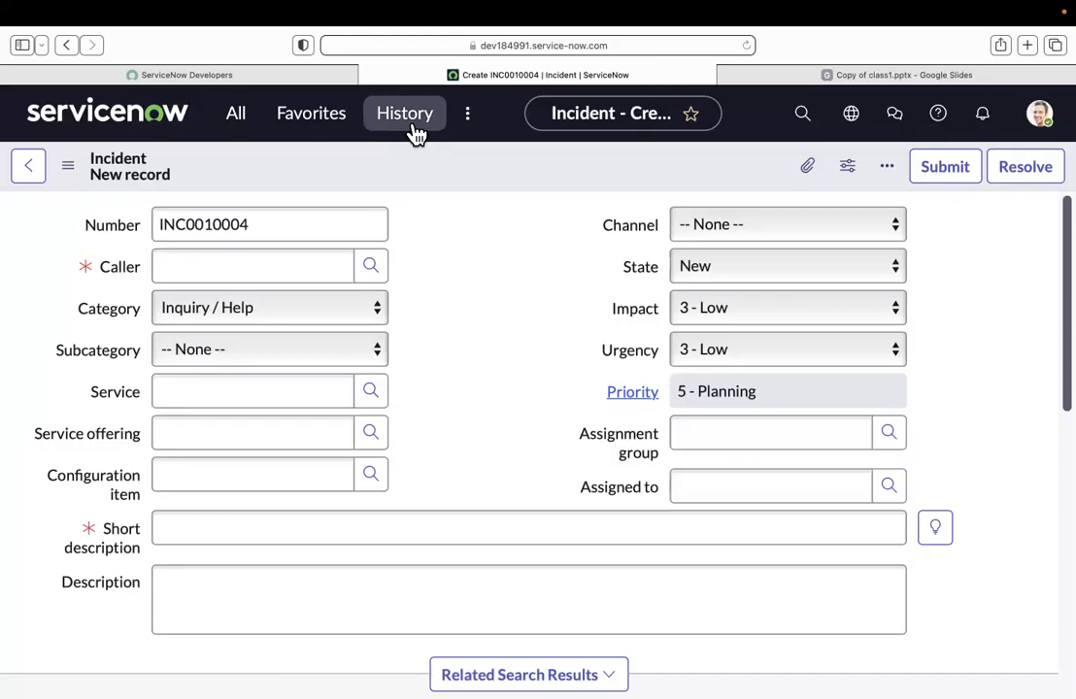
Step: Try to enter a first name that is not in the user list as the incident's caller
click(260, 271)
text(Su)
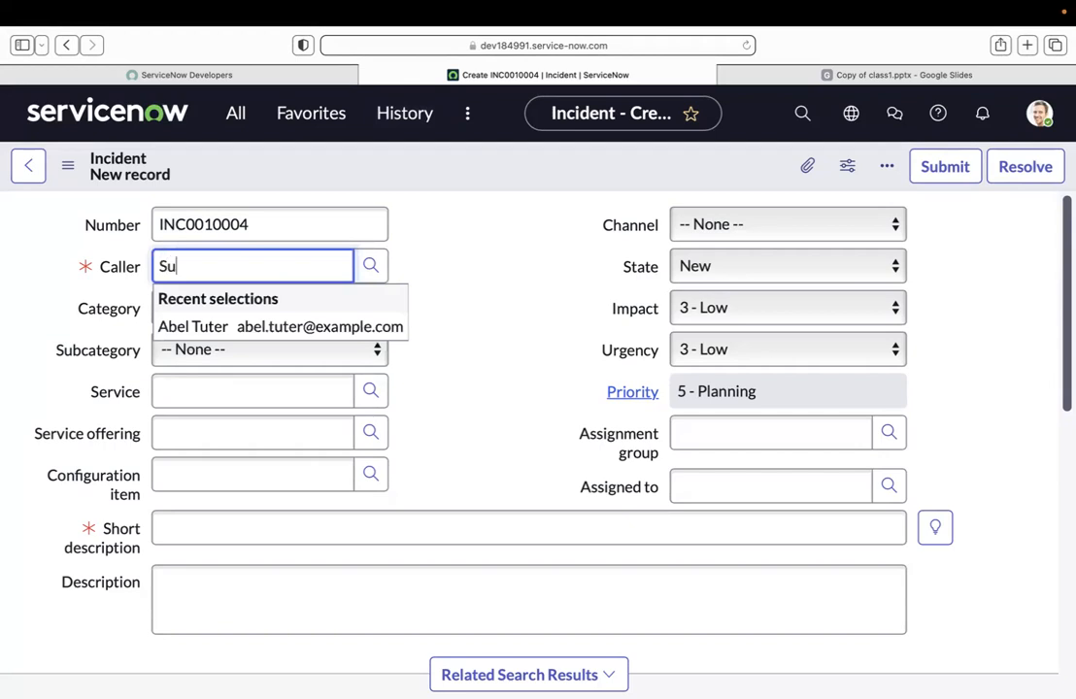
text(ma)
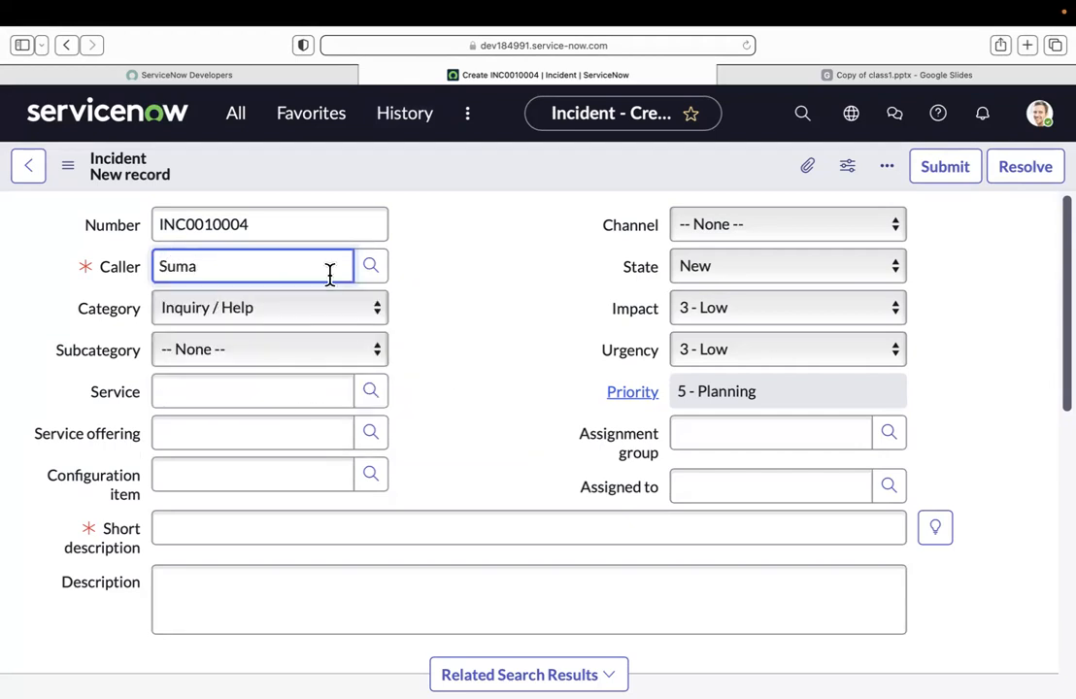
click(450, 321)
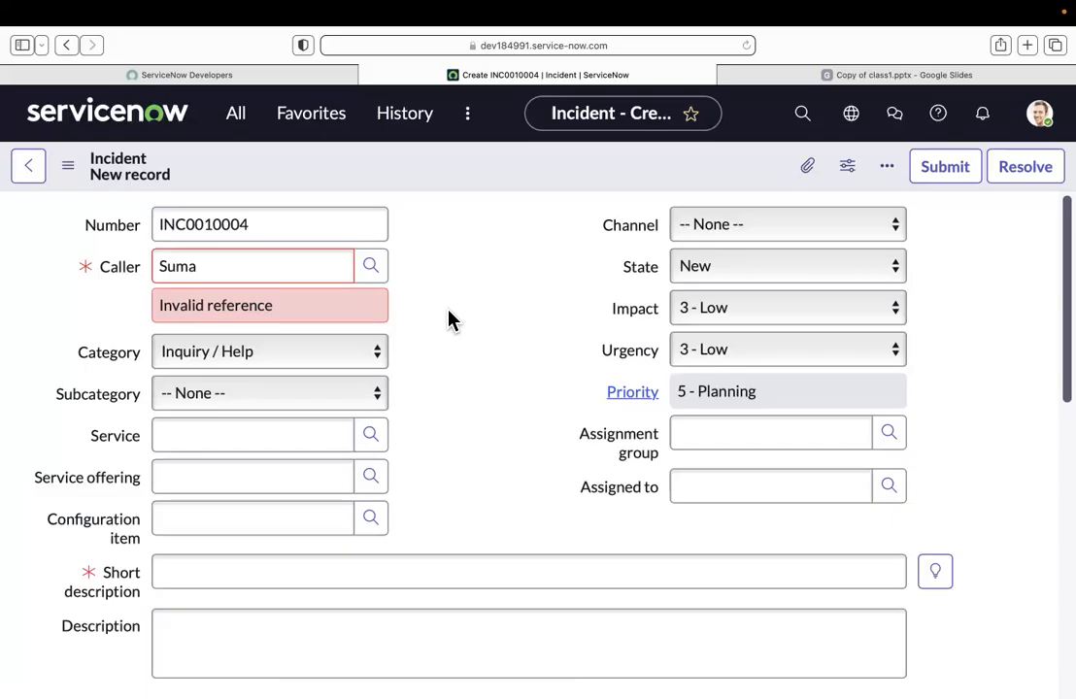
click(138, 273)
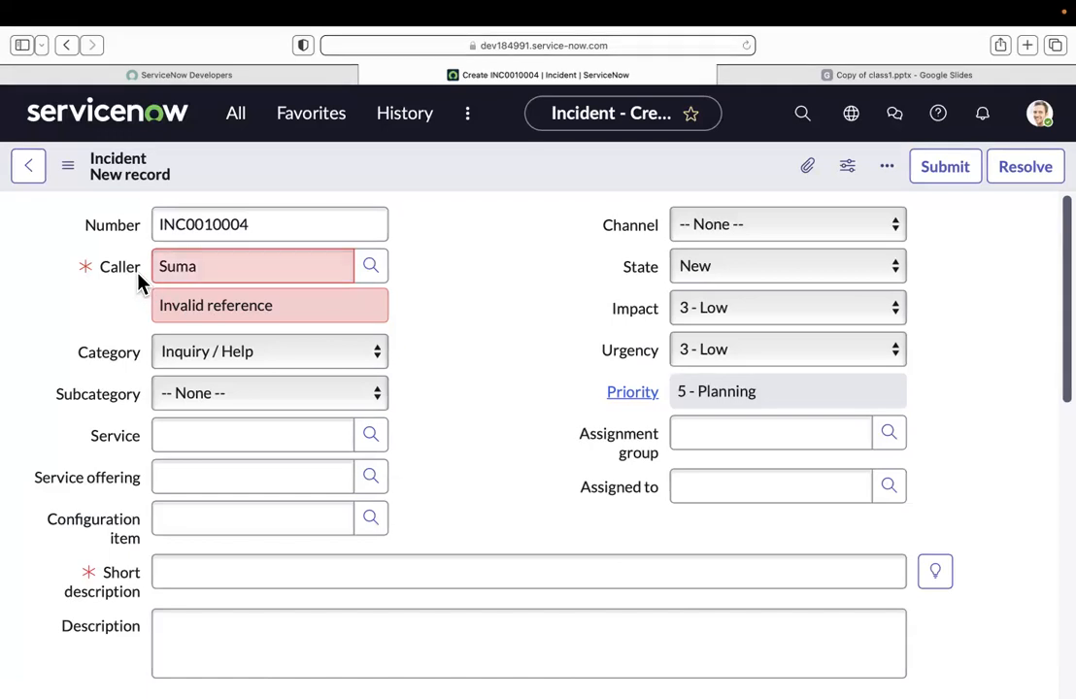
drag(206, 306, 286, 321)
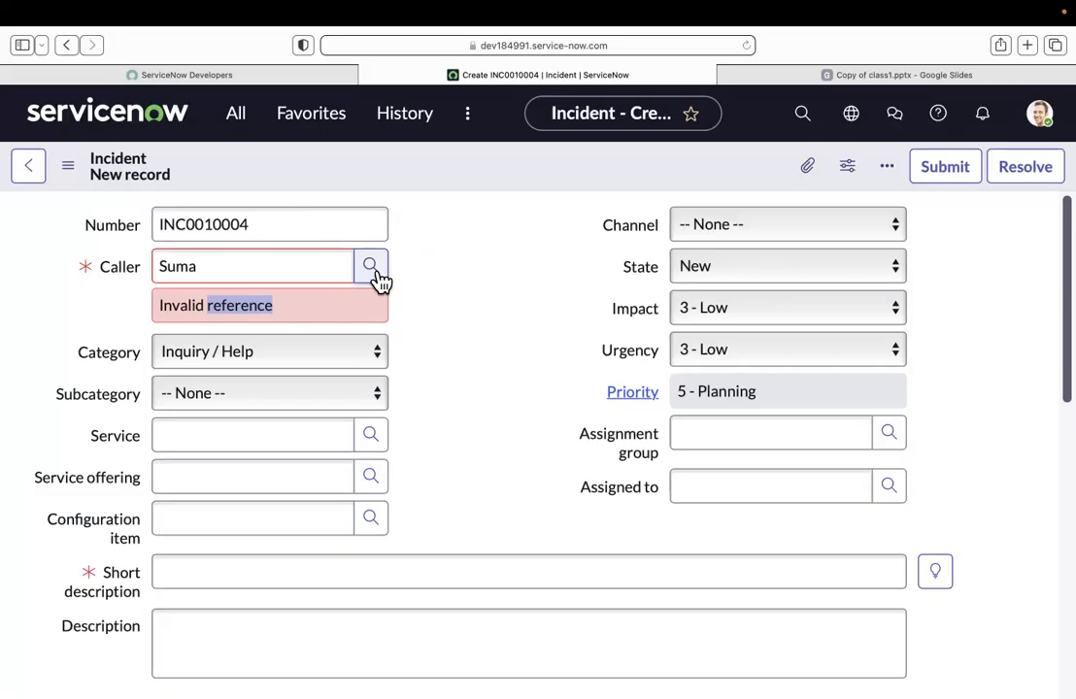
Step: Clear the invalid caller entry and pick a caller from the user lookup list instead
drag(243, 260, 119, 258)
key(BackSpace)
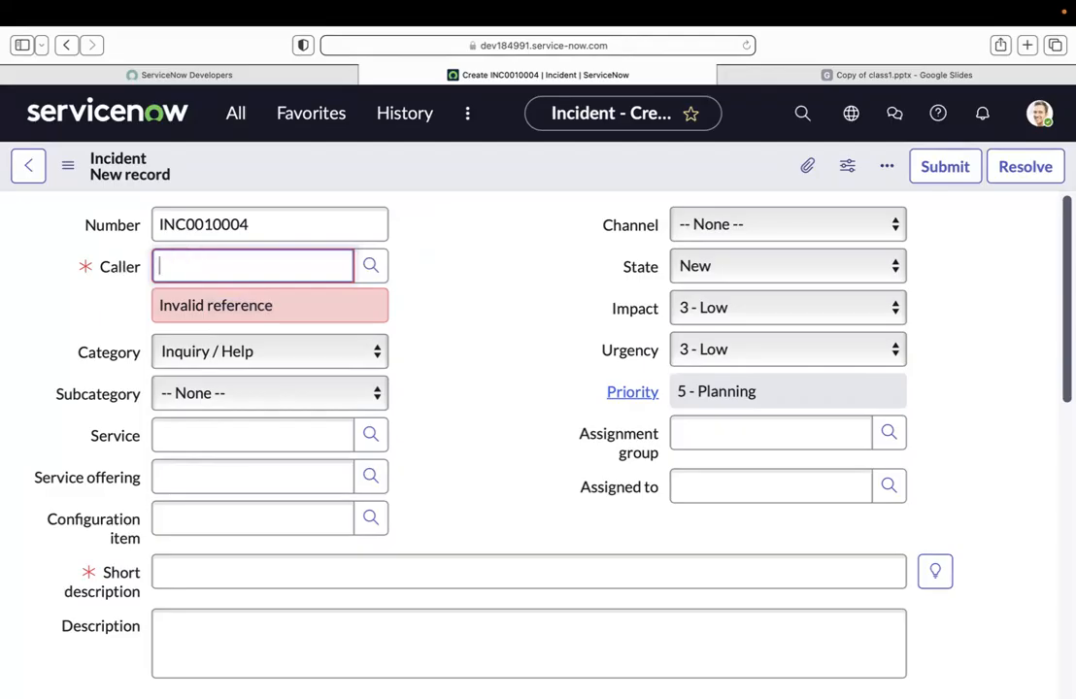
click(549, 267)
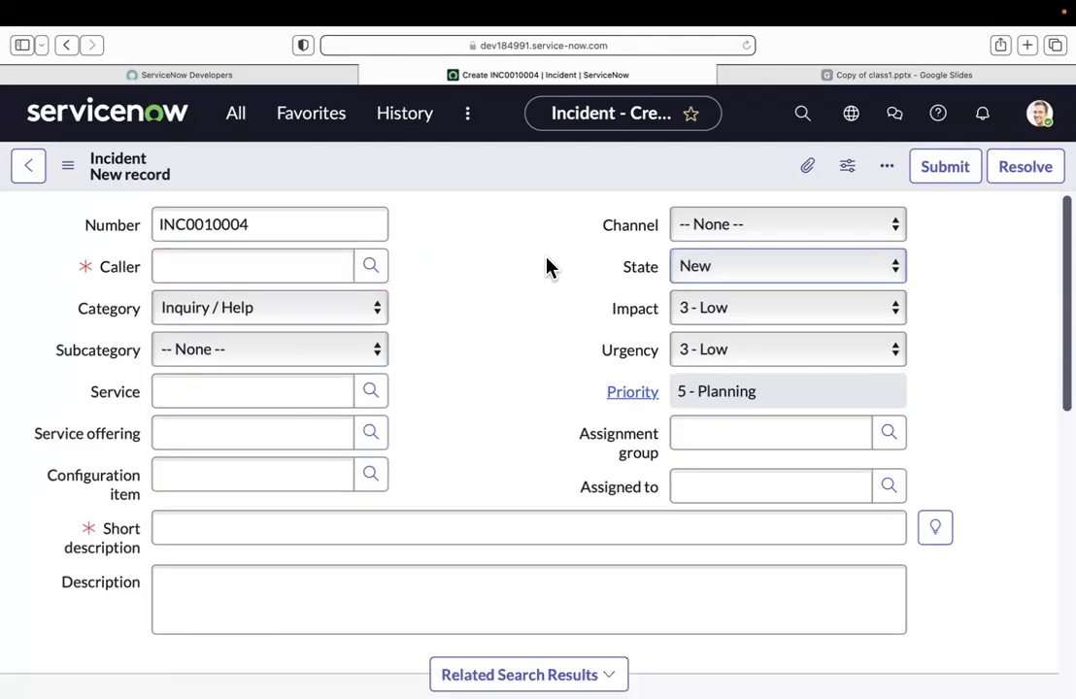
click(371, 268)
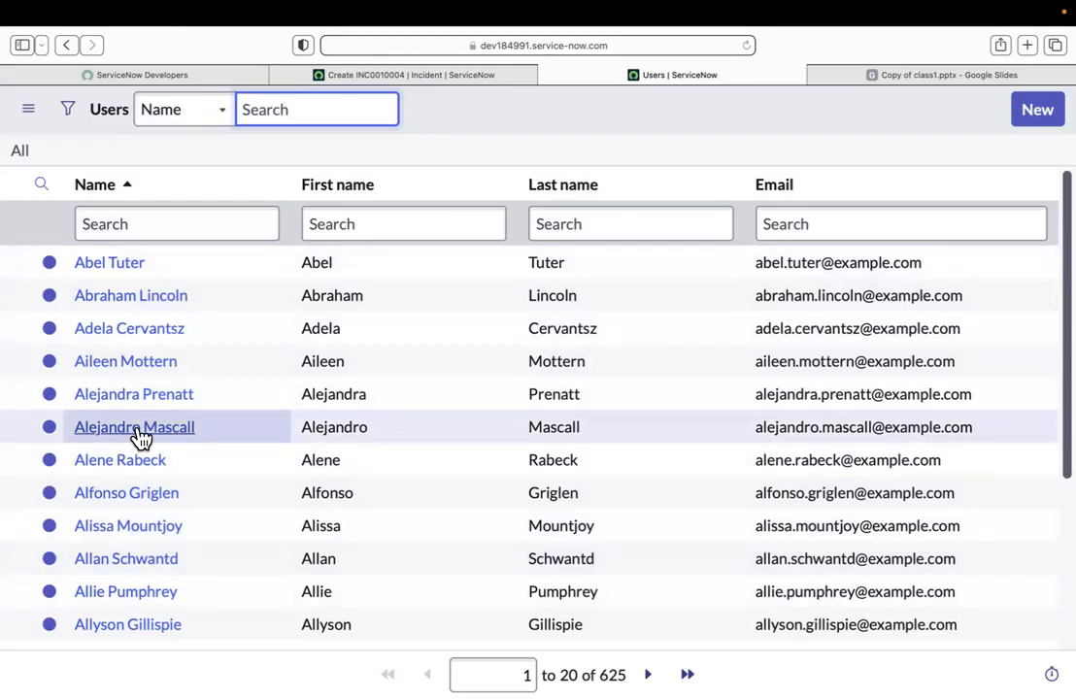
click(137, 435)
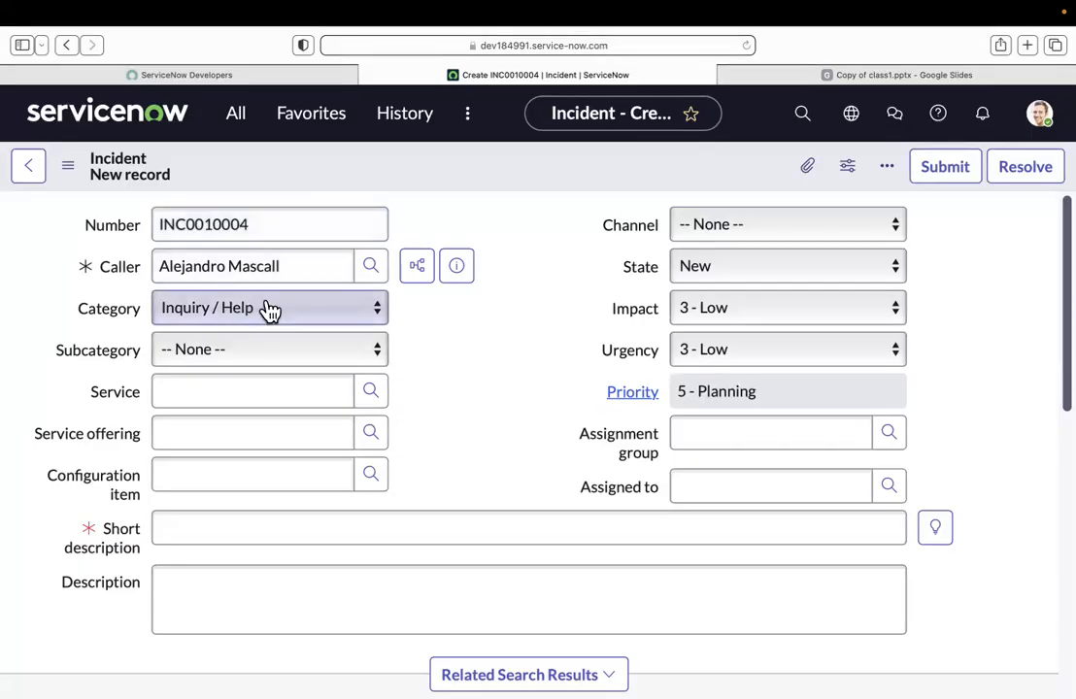
Step: Replace the caller by entering "a" and choosing the suggested user under Recent selections
drag(290, 266, 26, 267)
key(BackSpace)
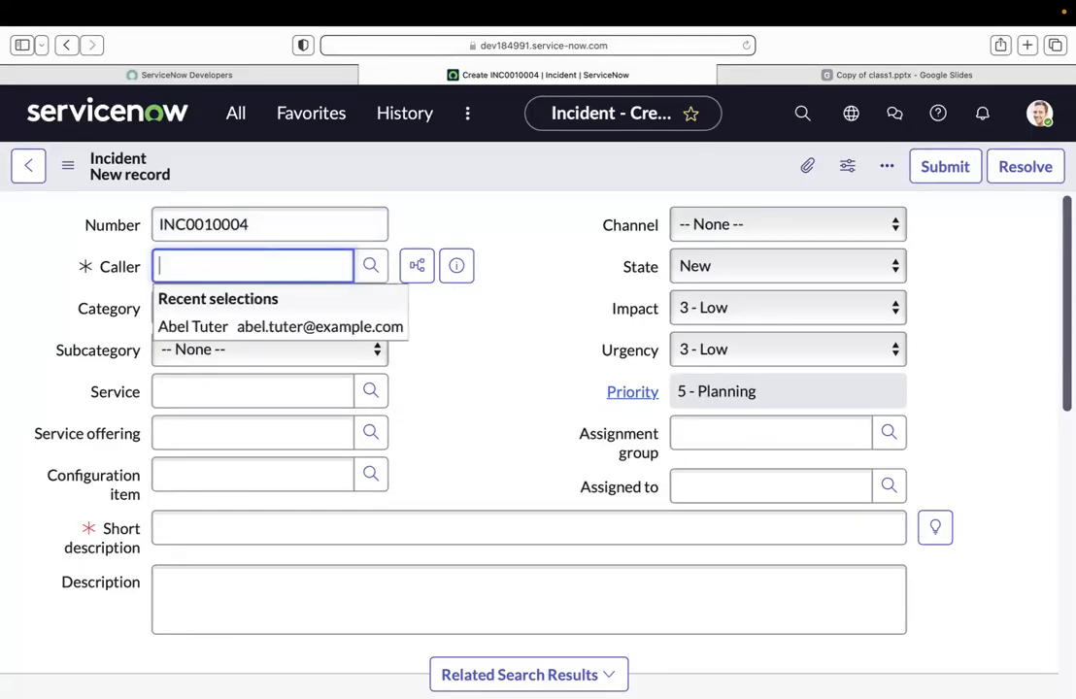
text(a)
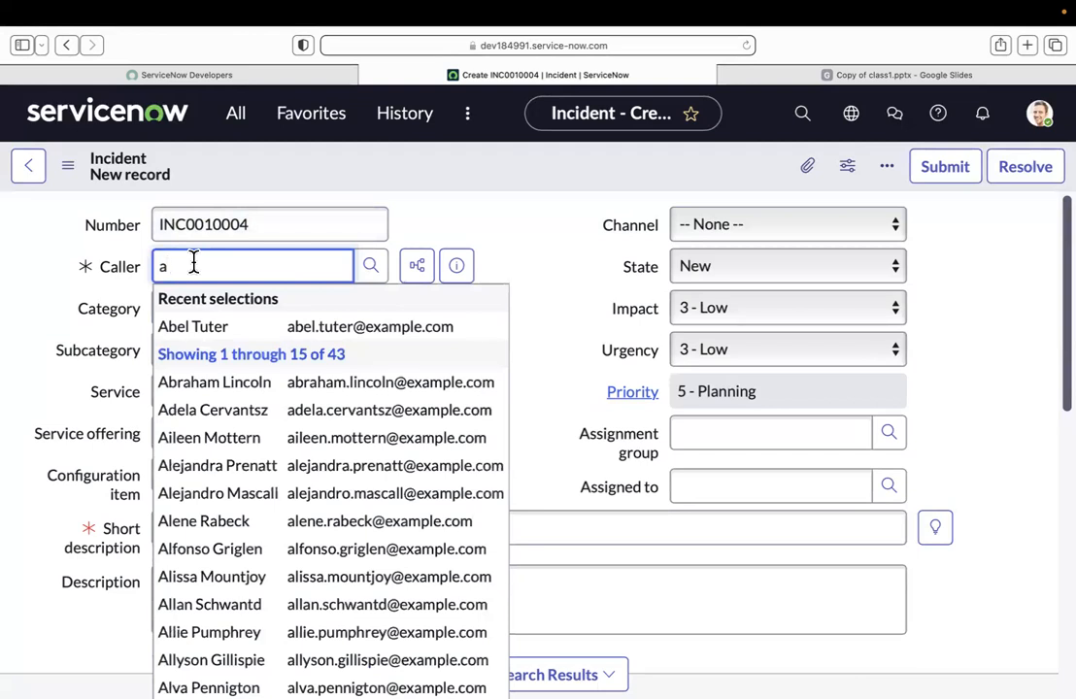
click(204, 328)
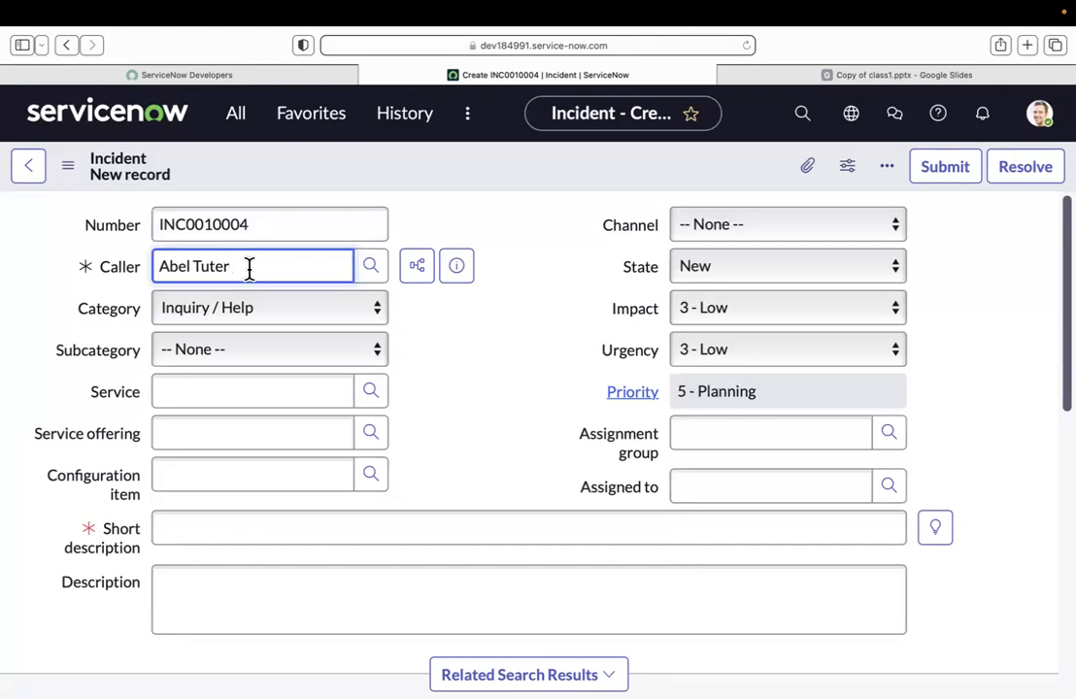
Step: Examine how the Category and Subcategory fields relate to the Assignment group field on the incident form
drag(67, 315, 144, 346)
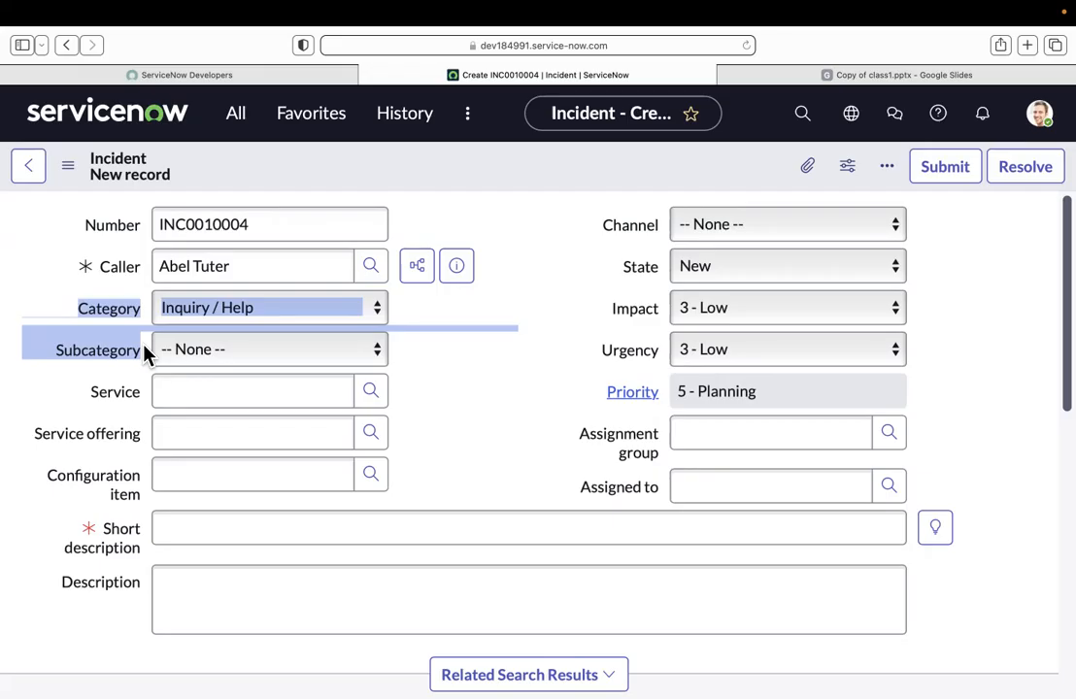
click(525, 382)
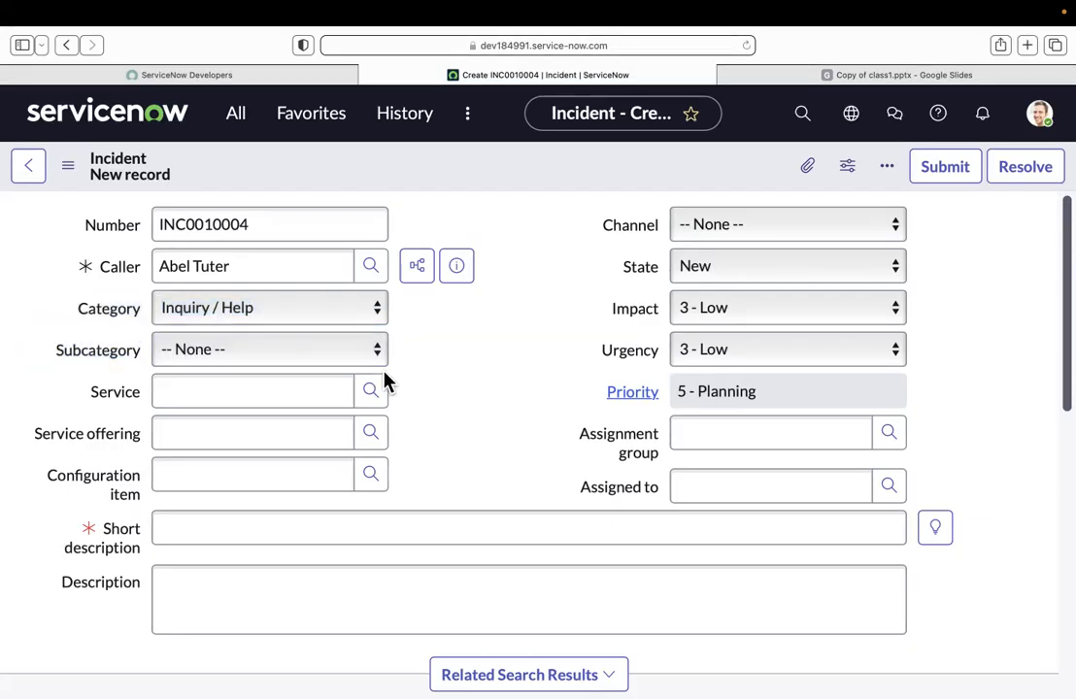
click(808, 513)
click(581, 440)
drag(581, 433, 670, 456)
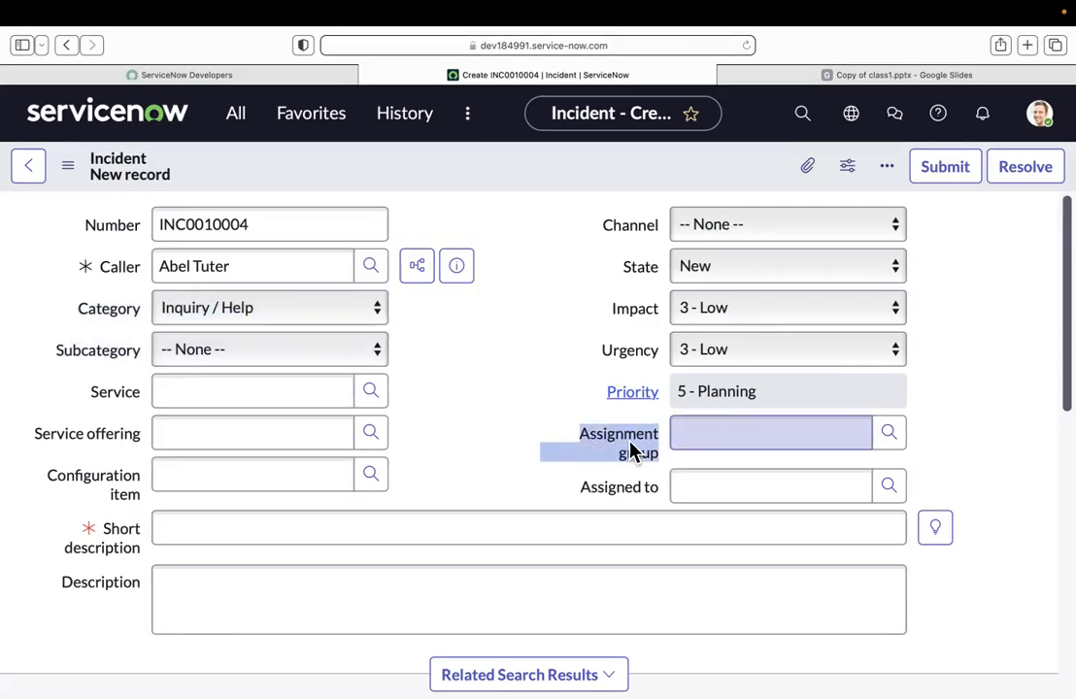
drag(78, 307, 141, 356)
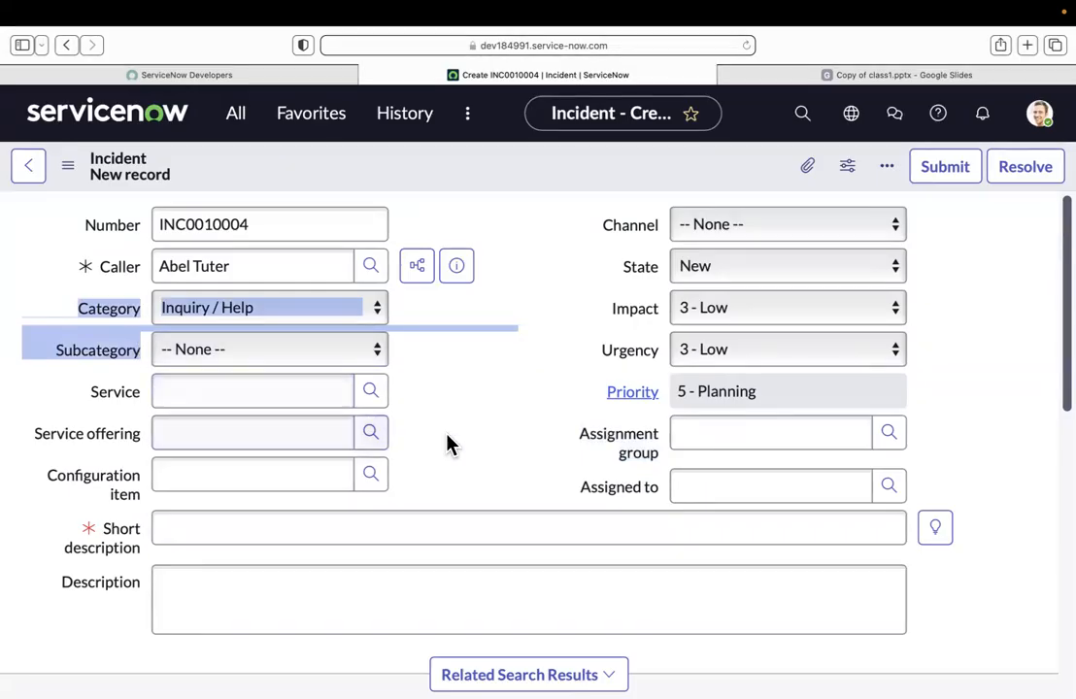
click(589, 447)
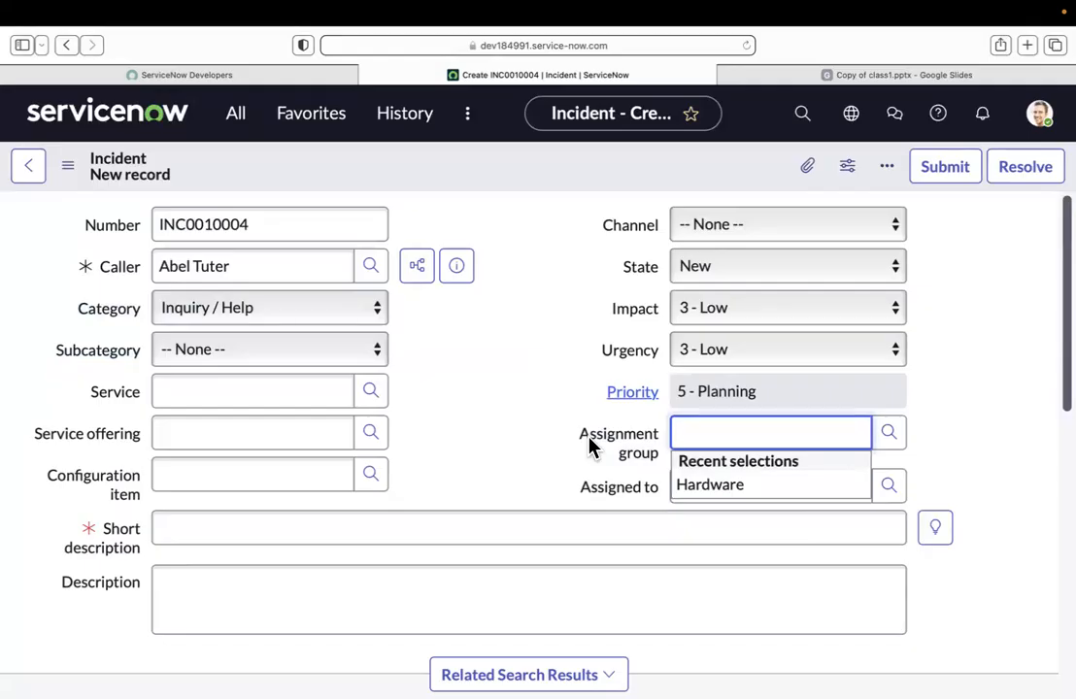
drag(581, 434, 657, 454)
click(496, 432)
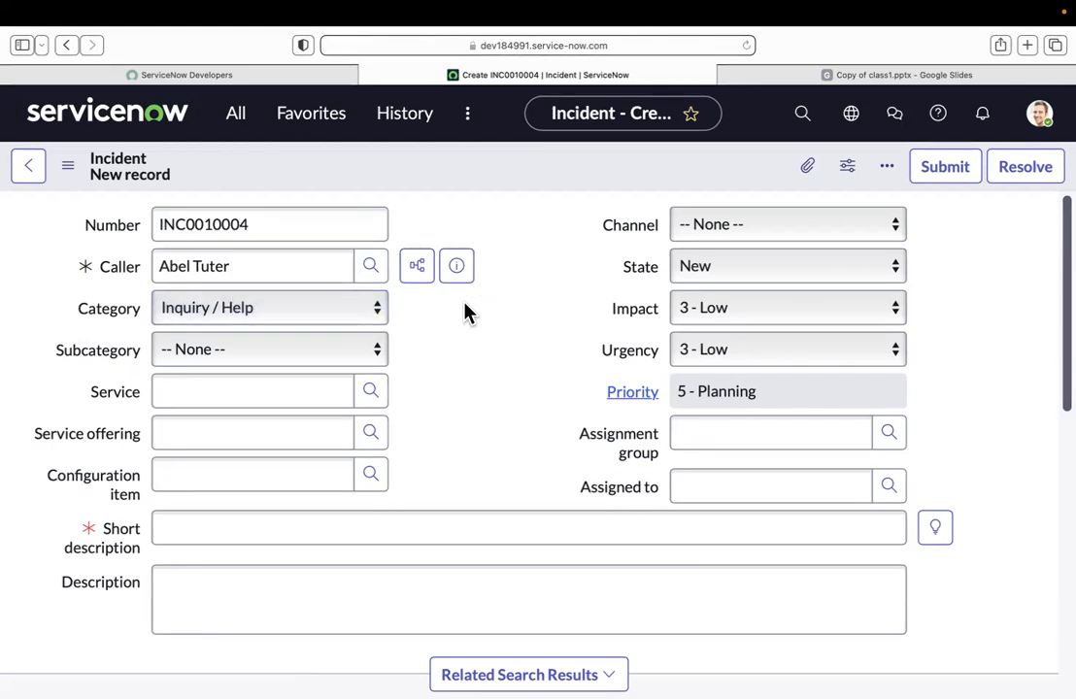
drag(82, 311, 144, 351)
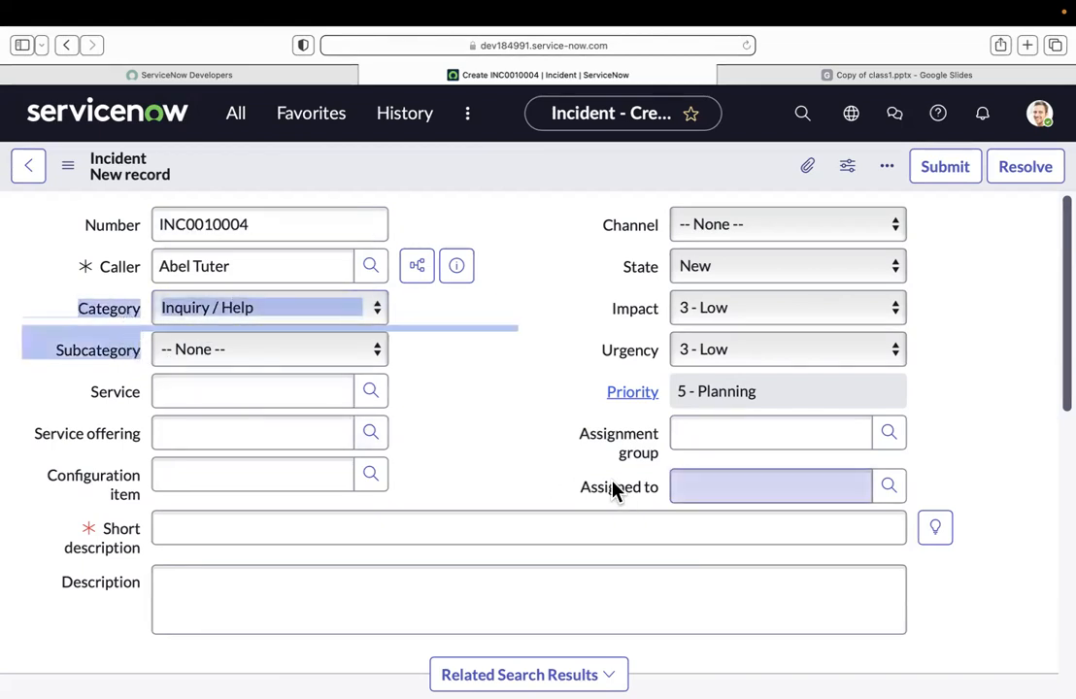
drag(581, 436, 669, 453)
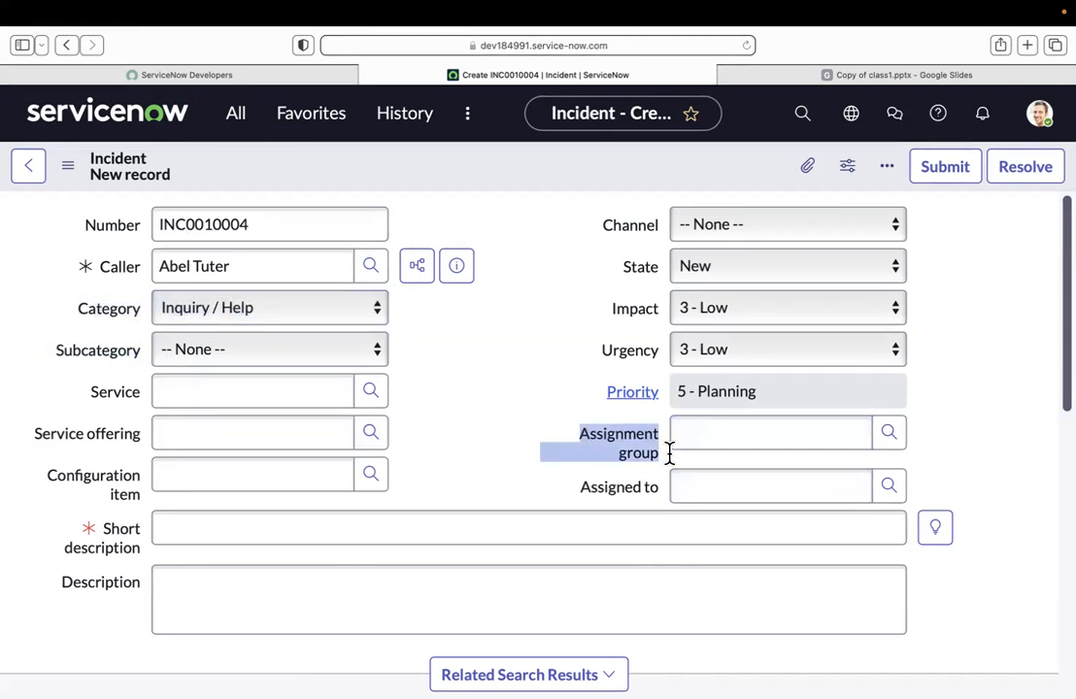
click(486, 445)
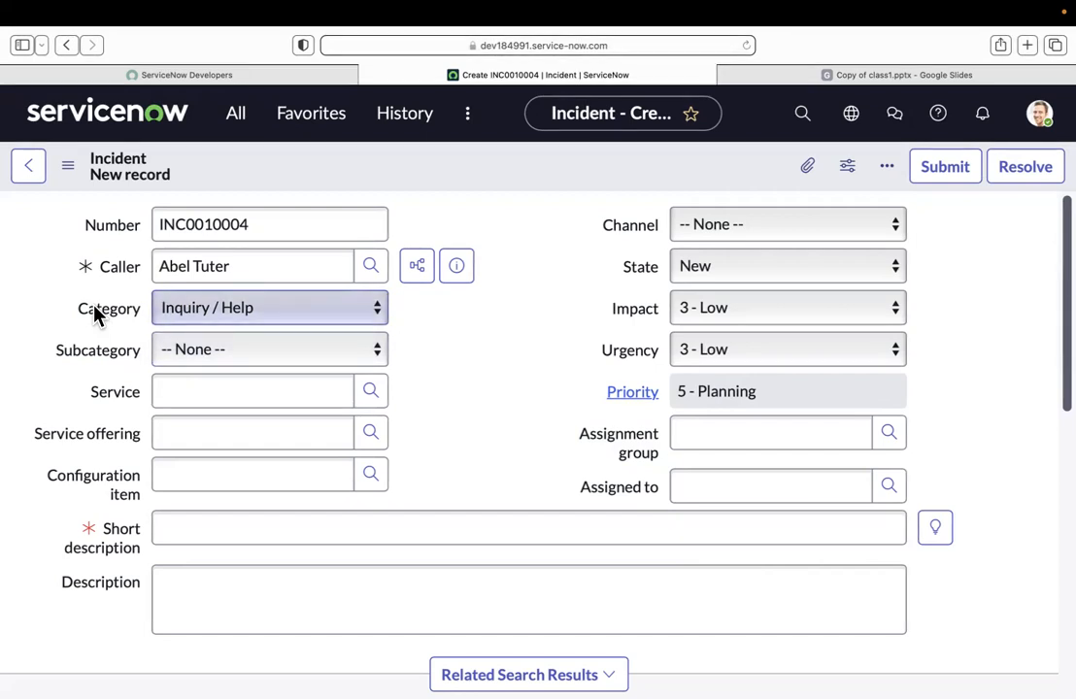
Step: Set the incident's category to Hardware and view the subcategory options offered for it
click(248, 319)
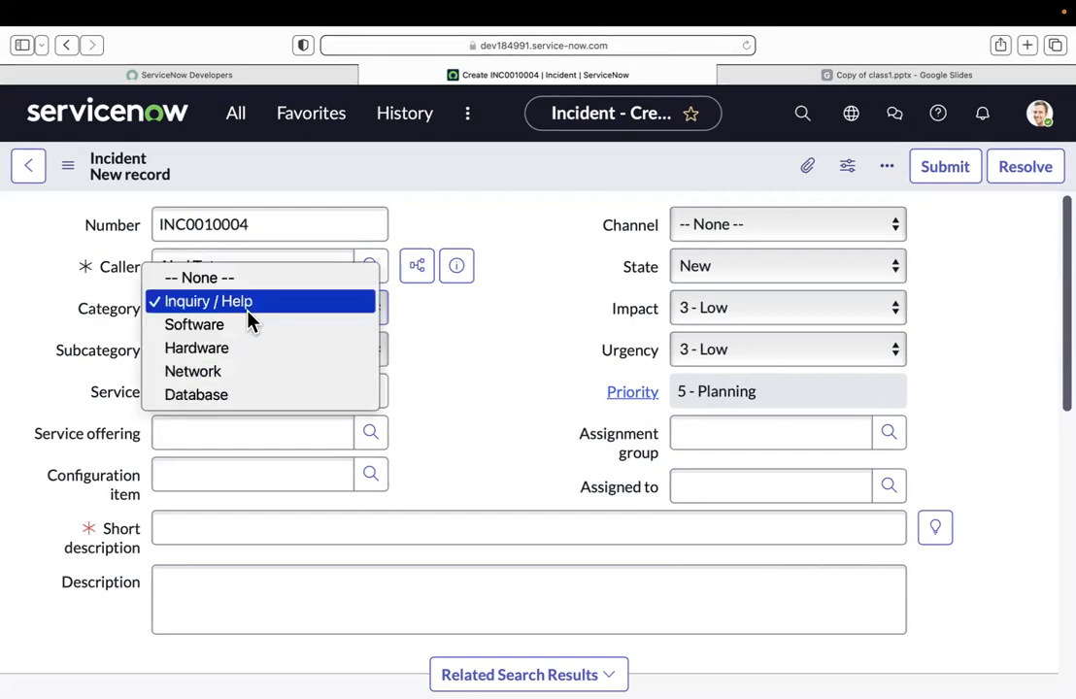
click(233, 351)
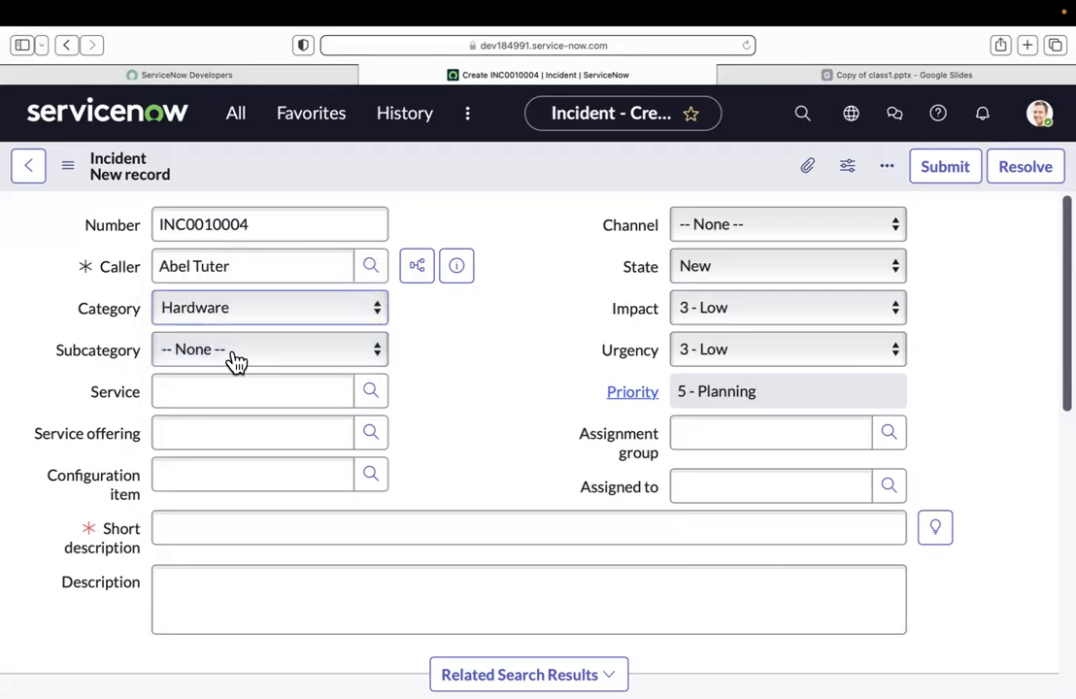
click(204, 352)
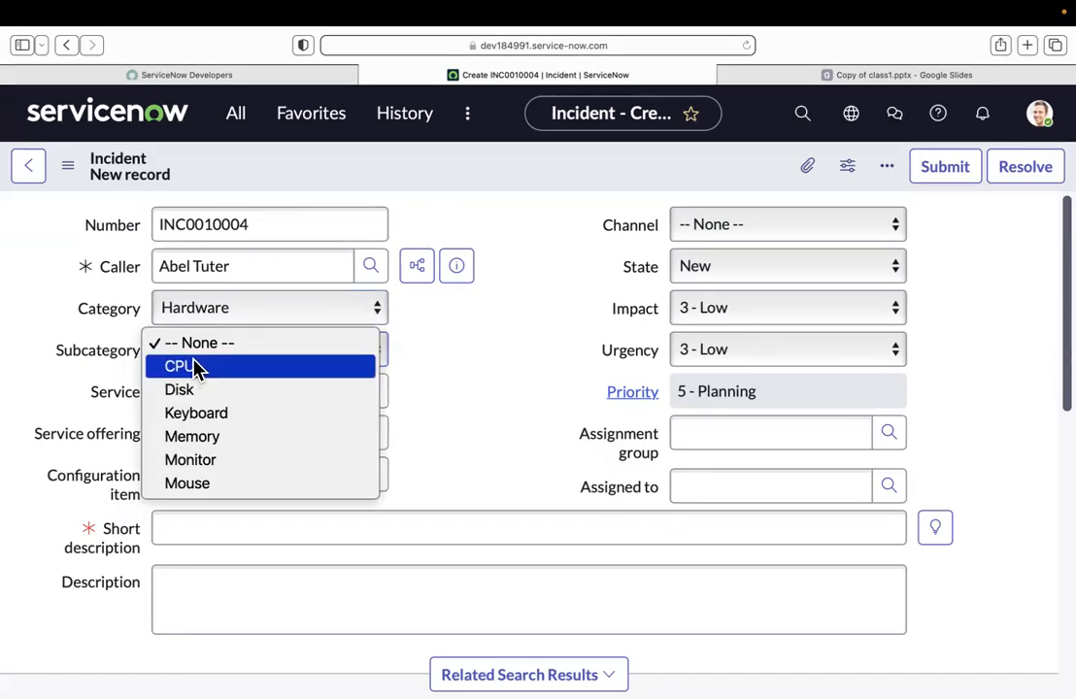
click(254, 318)
Step: Change the incident's category to Software
click(254, 318)
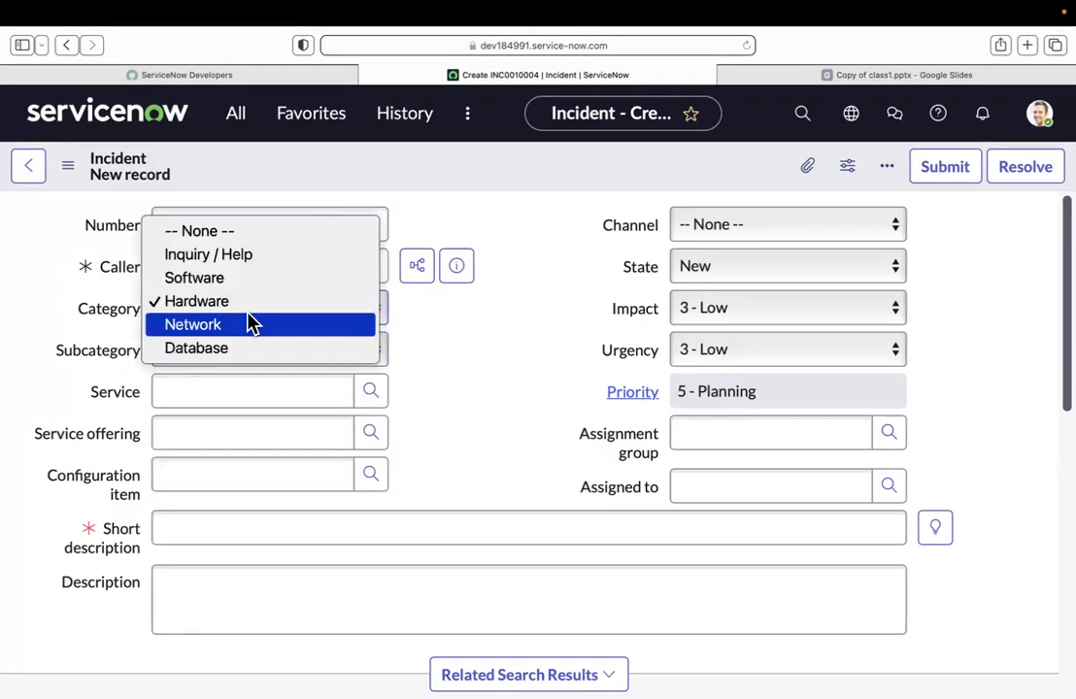
click(232, 283)
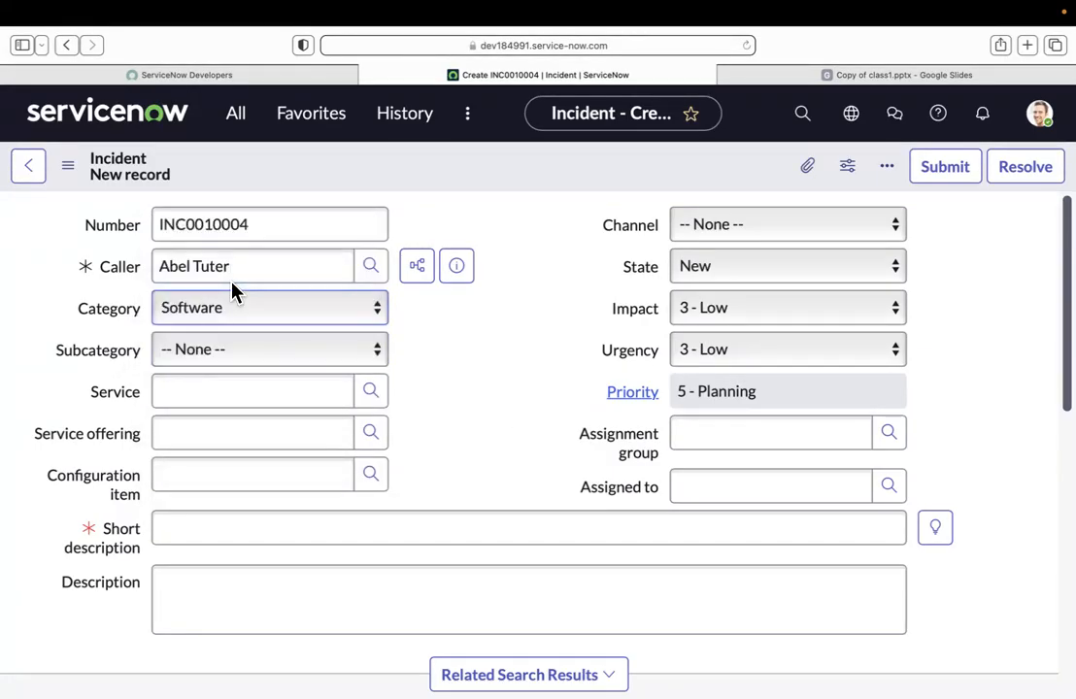
Step: Set the incident's category to Hardware and its subcategory to Keyboard after viewing the Software subcategory options
click(233, 351)
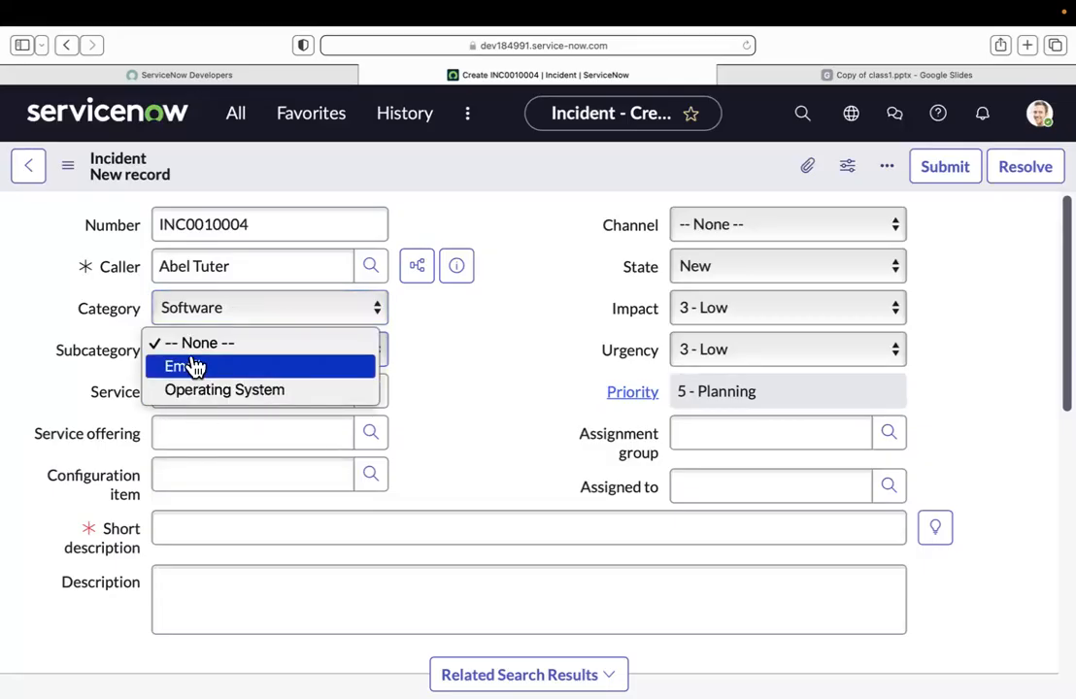
click(455, 406)
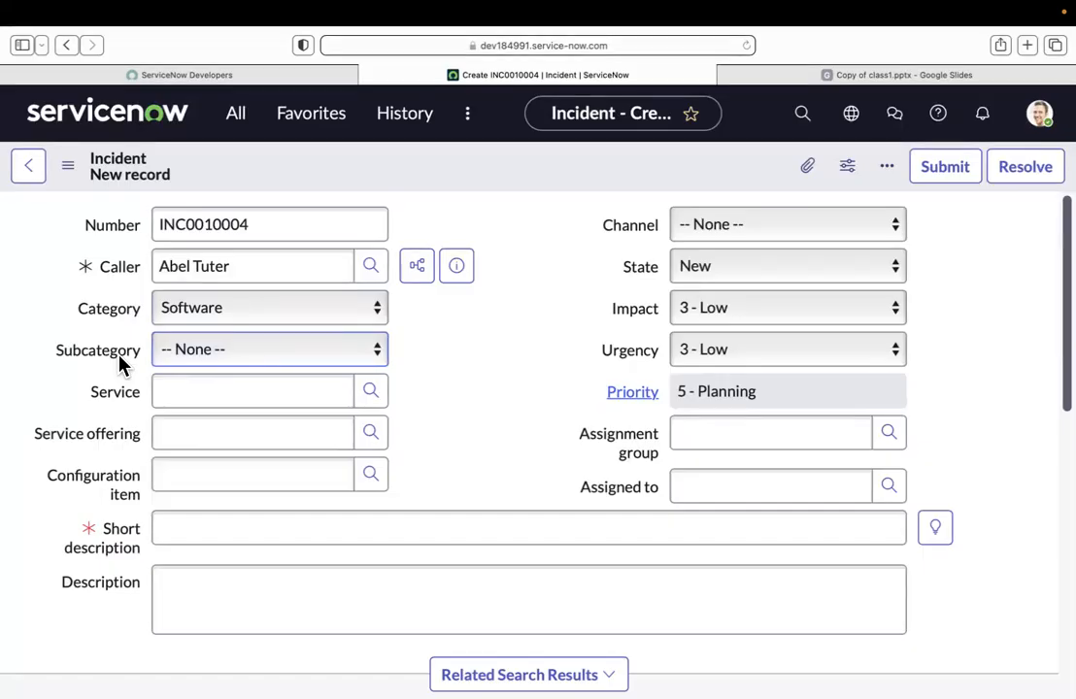
click(214, 326)
click(214, 327)
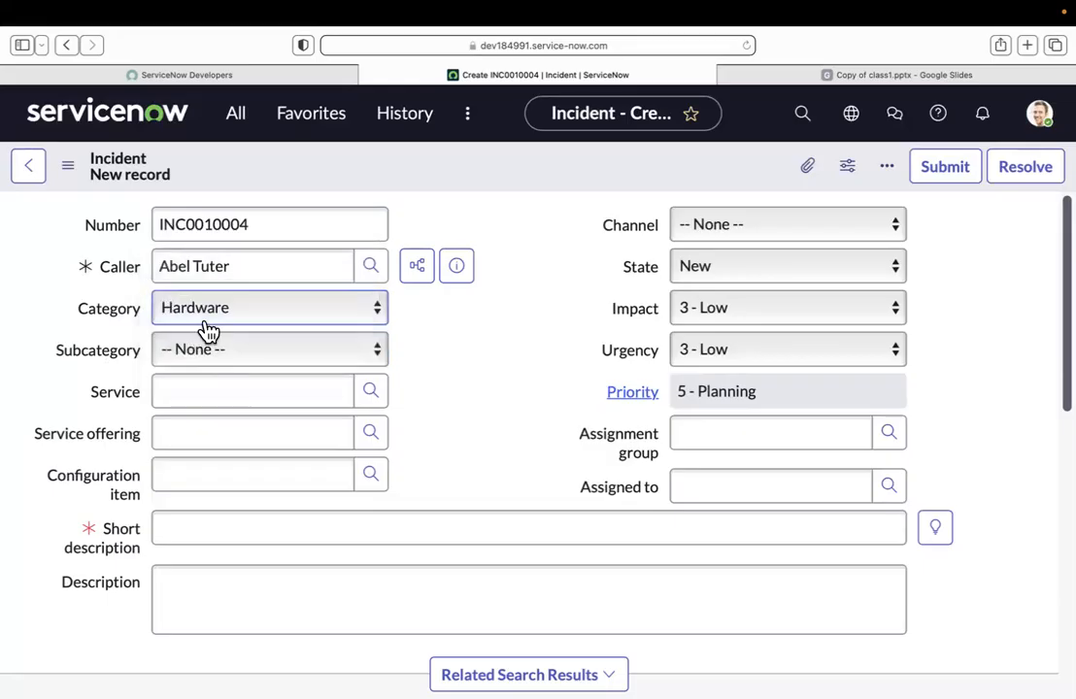
click(213, 349)
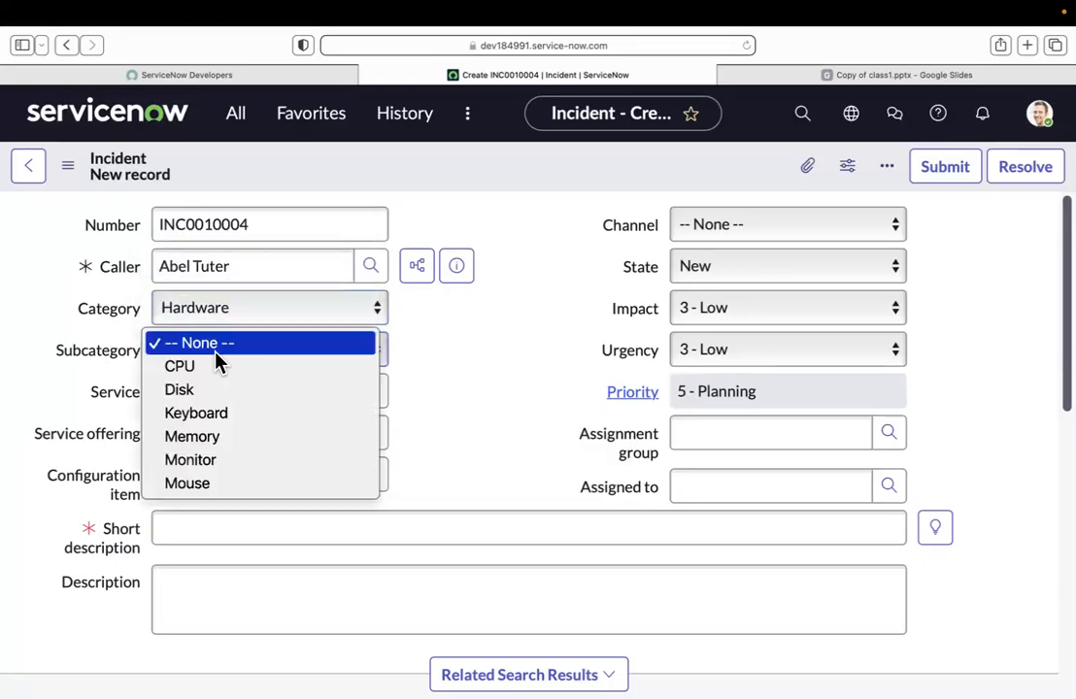
click(223, 415)
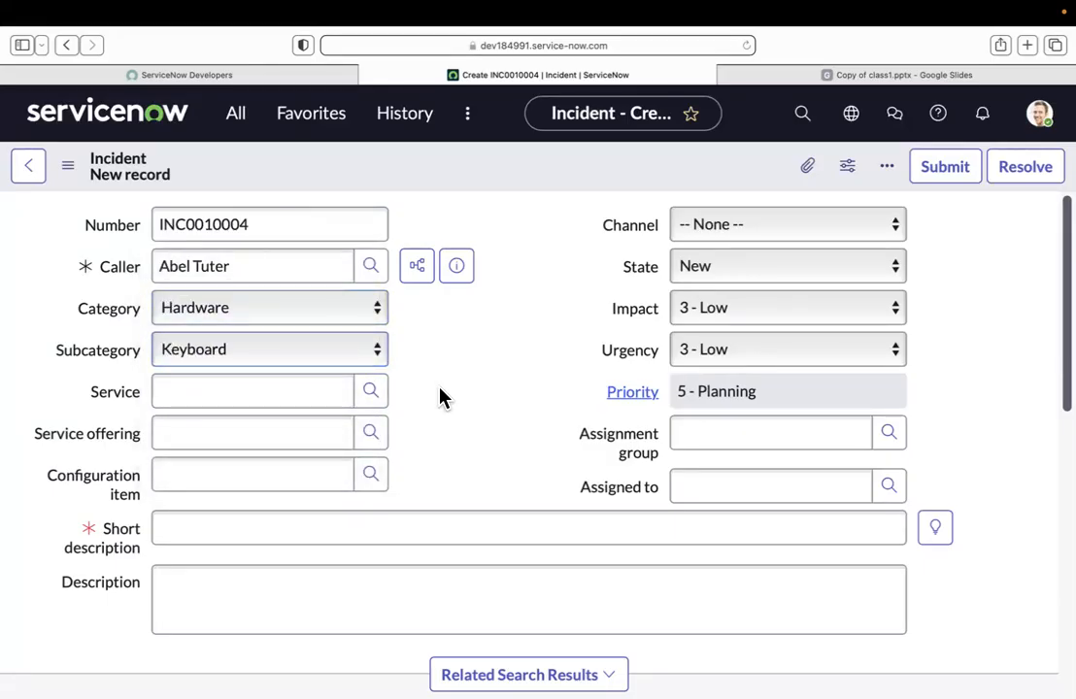
Step: Examine the form's Category, Subcategory, Service, Service offering and Configuration item fields, and view the list of users available as caller
drag(80, 308, 139, 351)
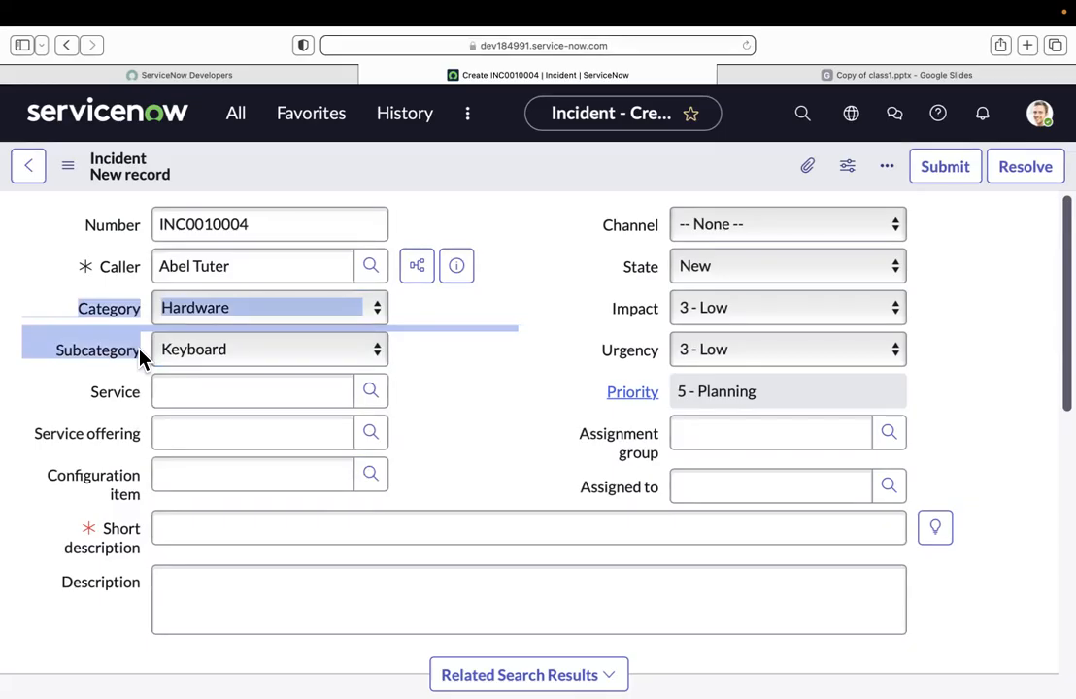
click(622, 352)
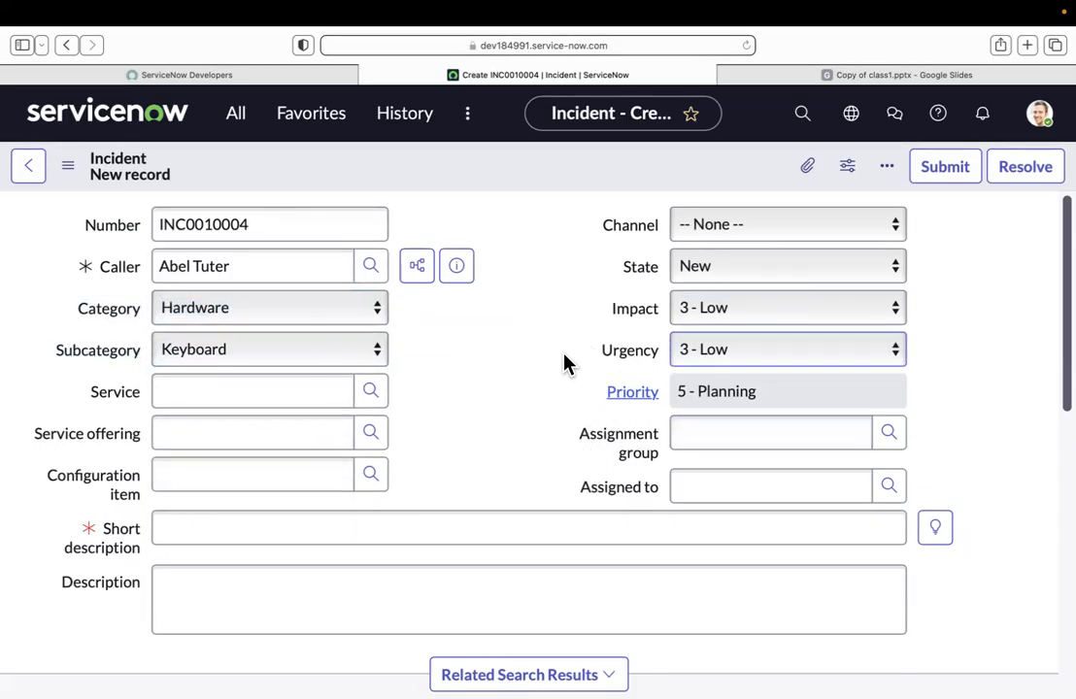
drag(78, 301, 142, 356)
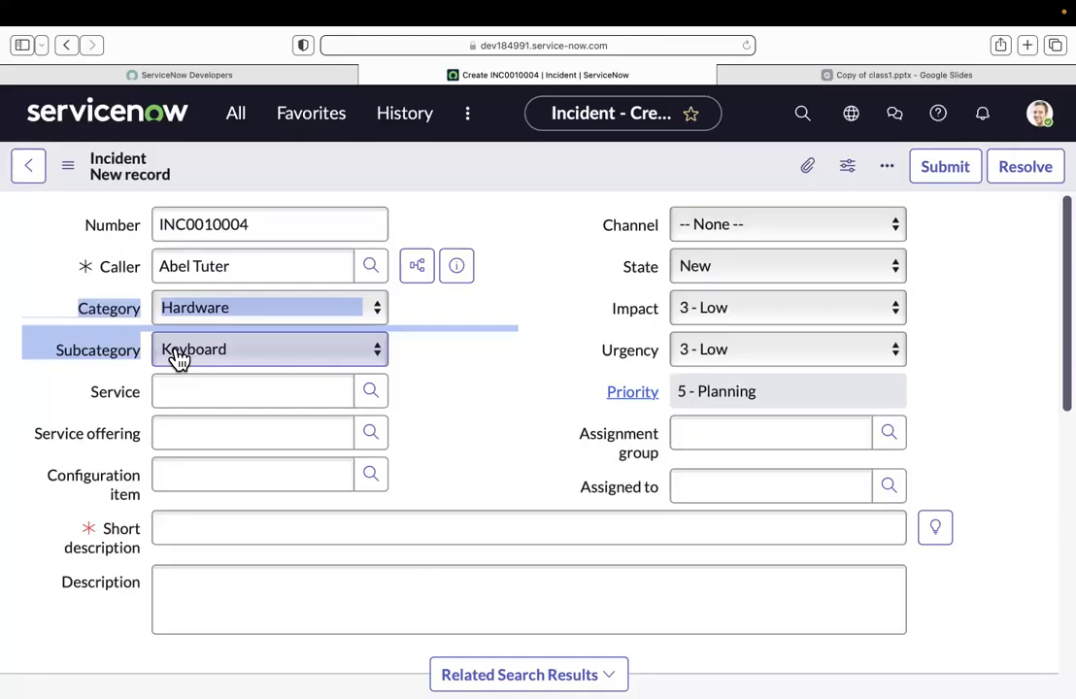
click(438, 413)
drag(89, 392, 143, 490)
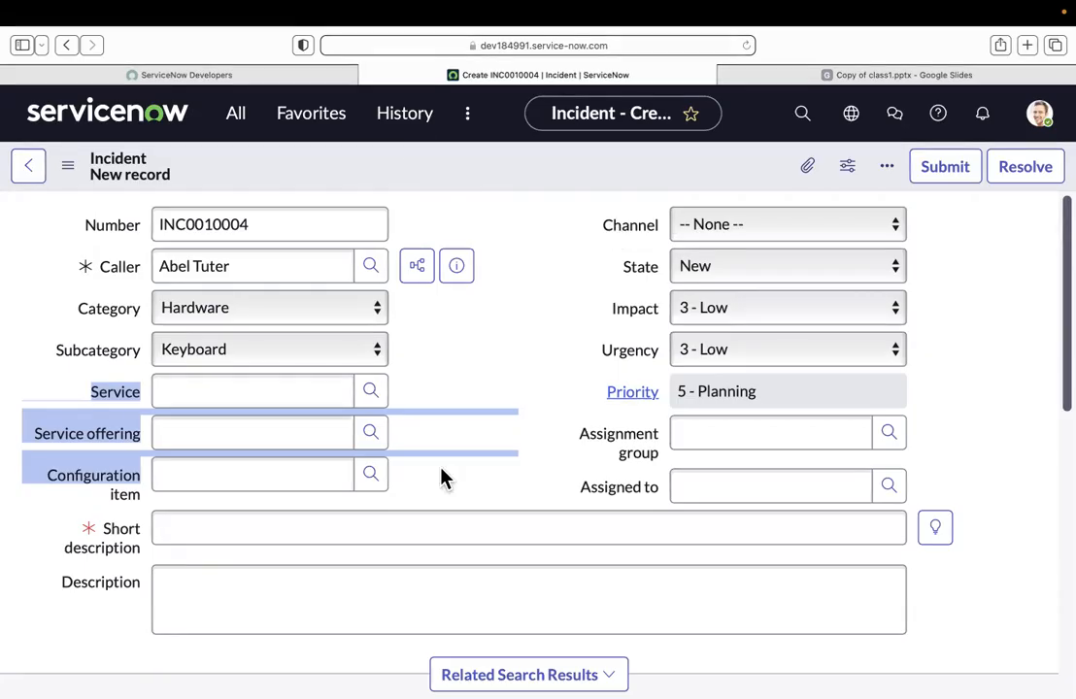
click(482, 480)
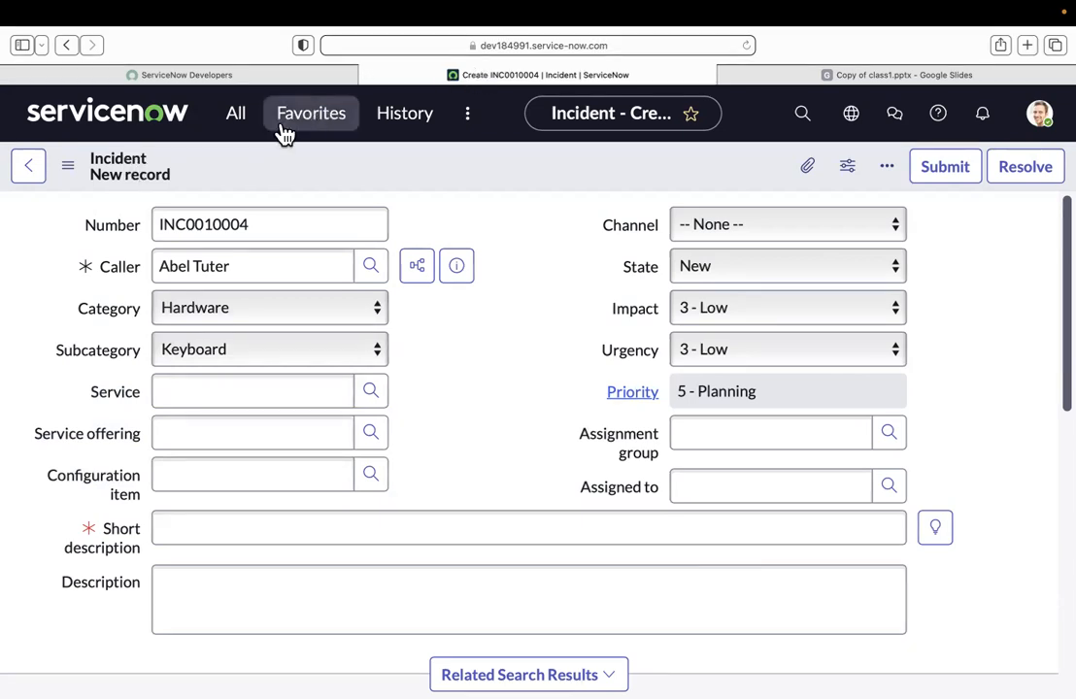
click(374, 272)
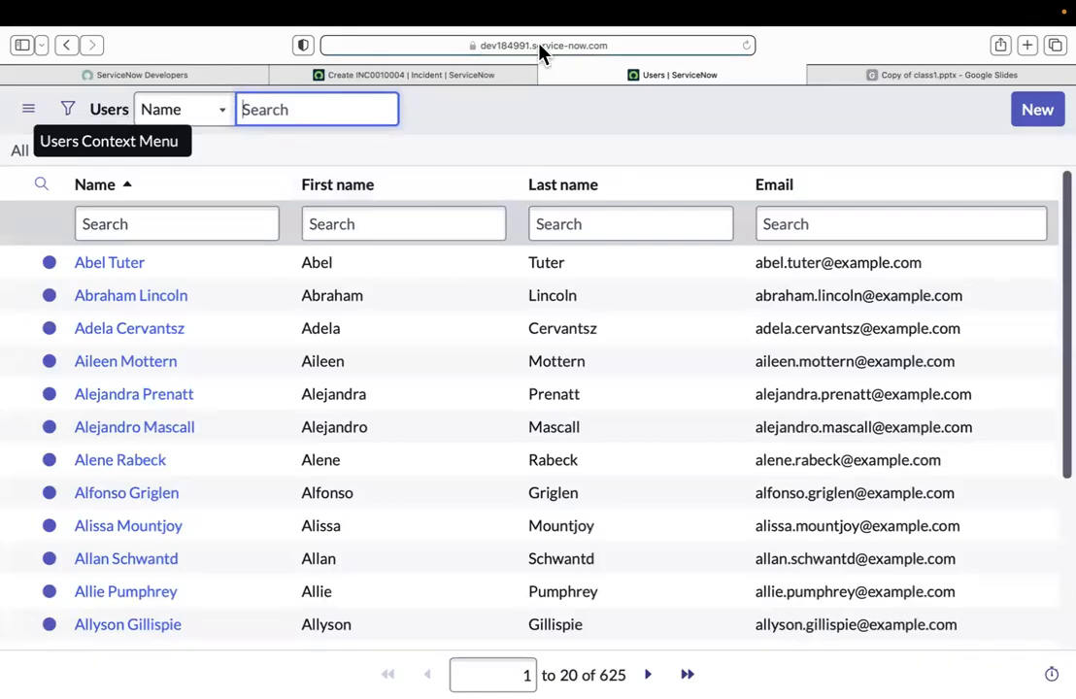
click(546, 75)
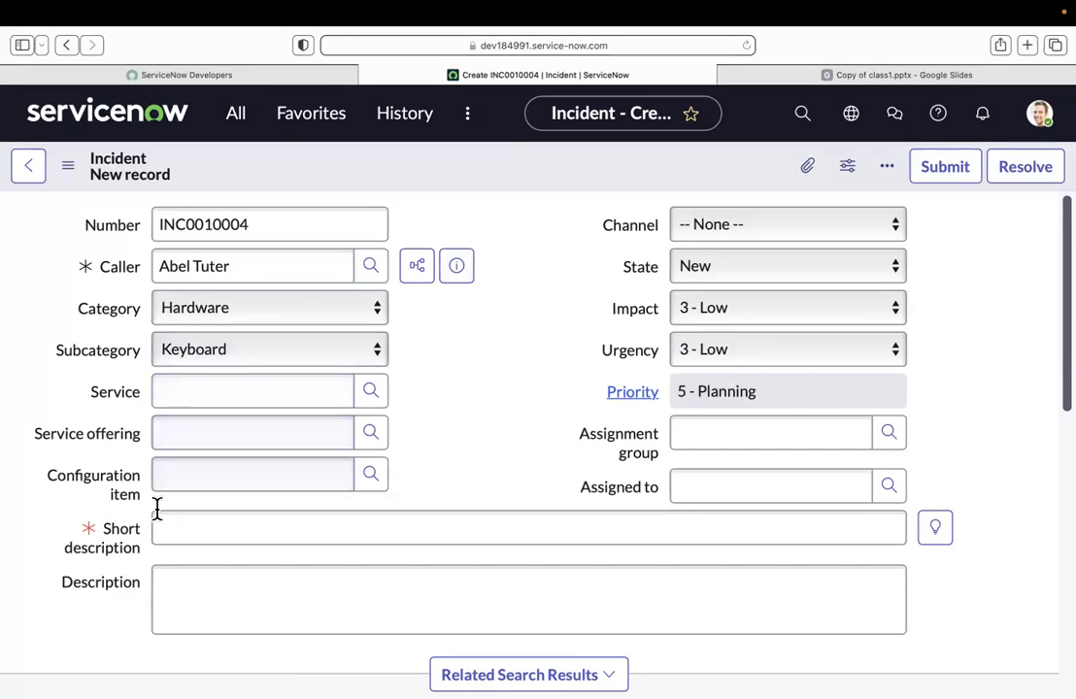
Step: Compare the Service, Service offering and Configuration item fields with the Category field on the incident form
drag(140, 499, 49, 480)
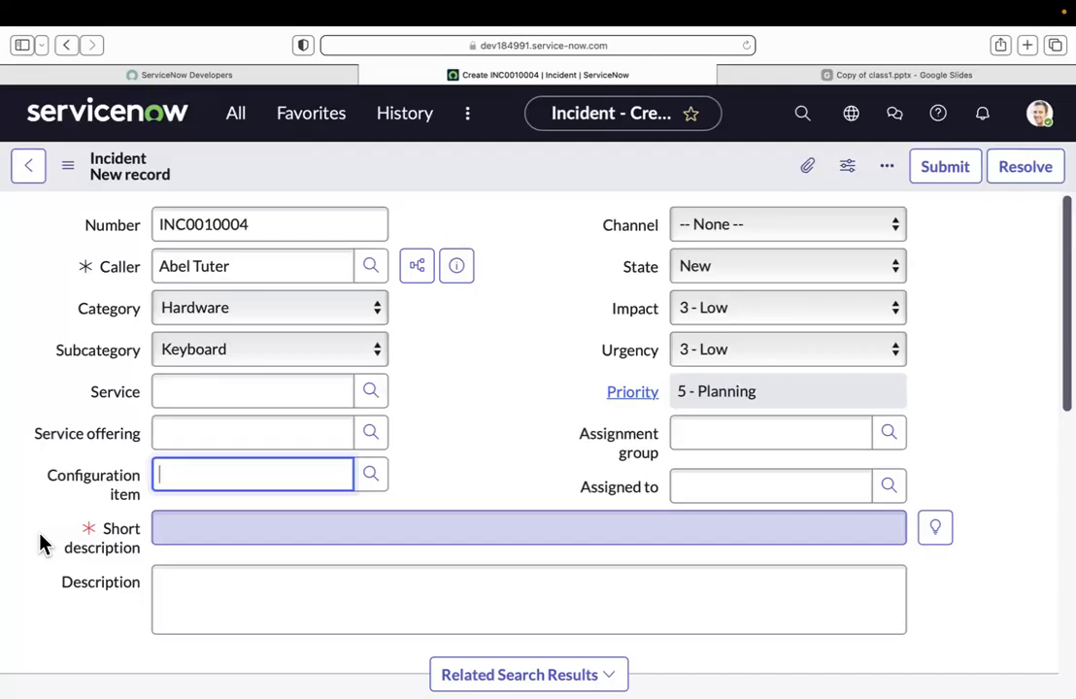
drag(52, 483, 159, 499)
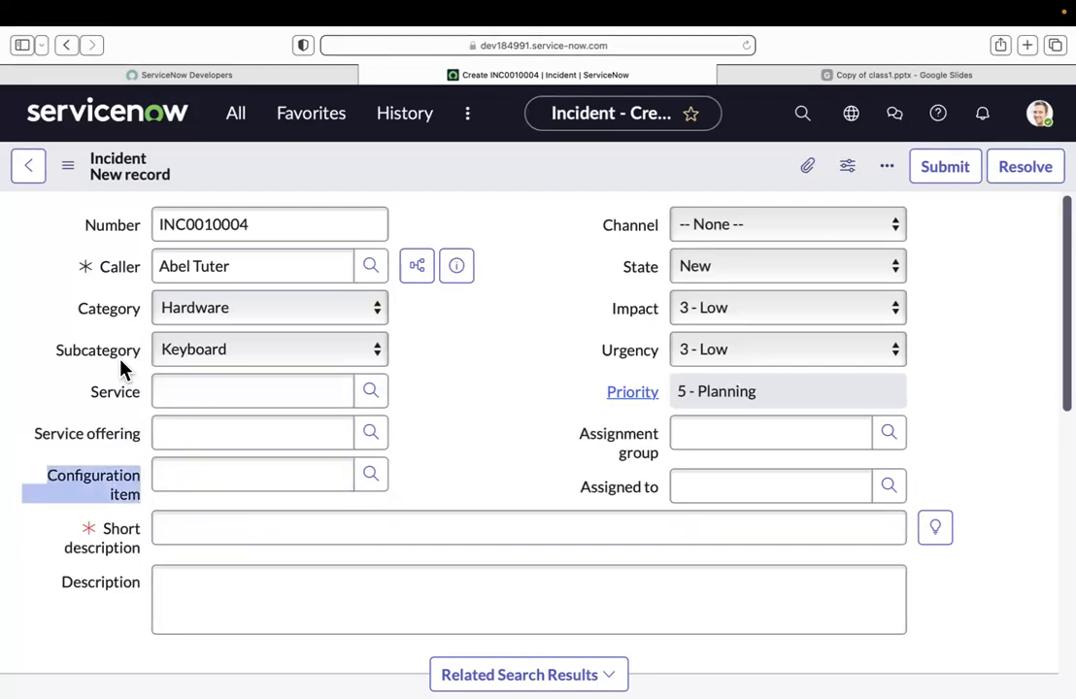
drag(81, 386, 141, 436)
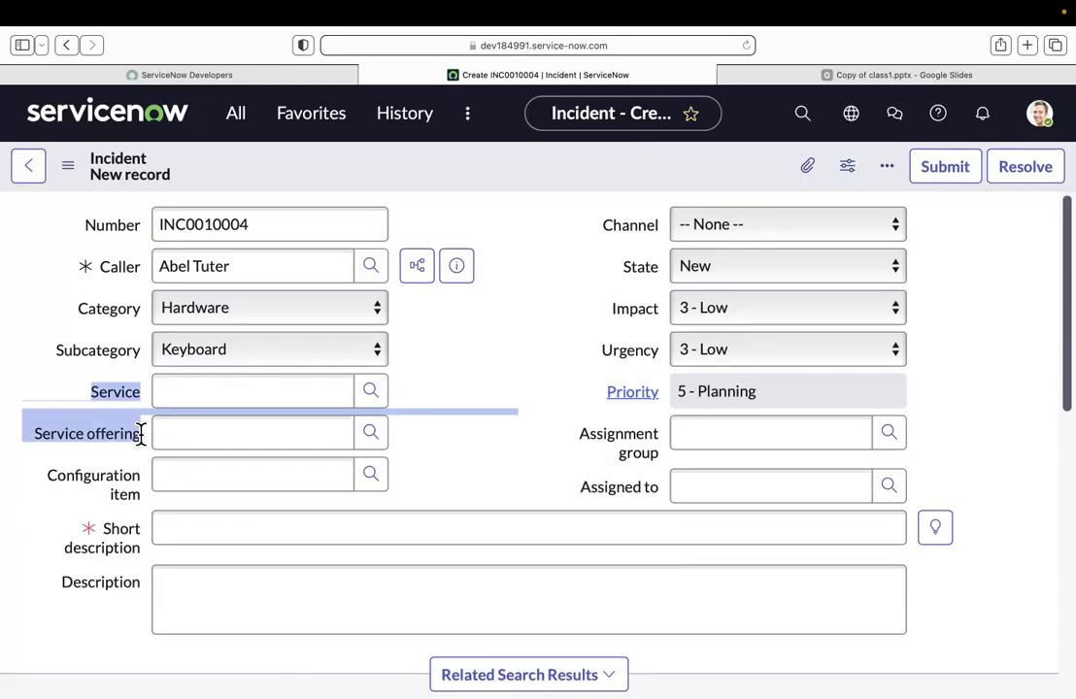
drag(80, 310, 139, 303)
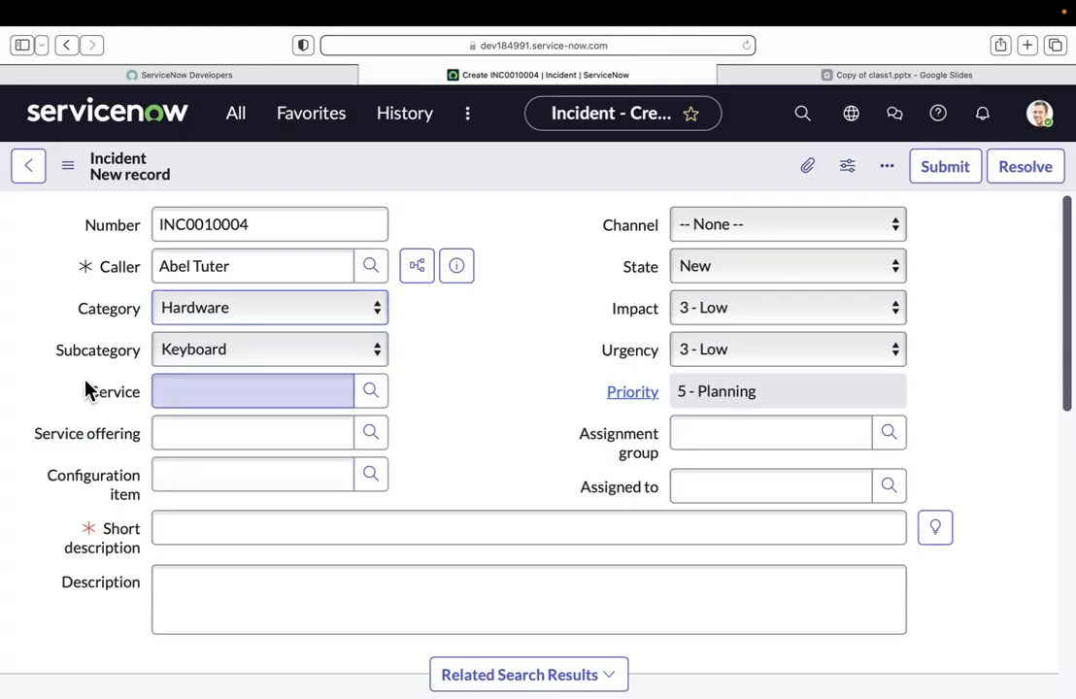
drag(96, 389, 119, 527)
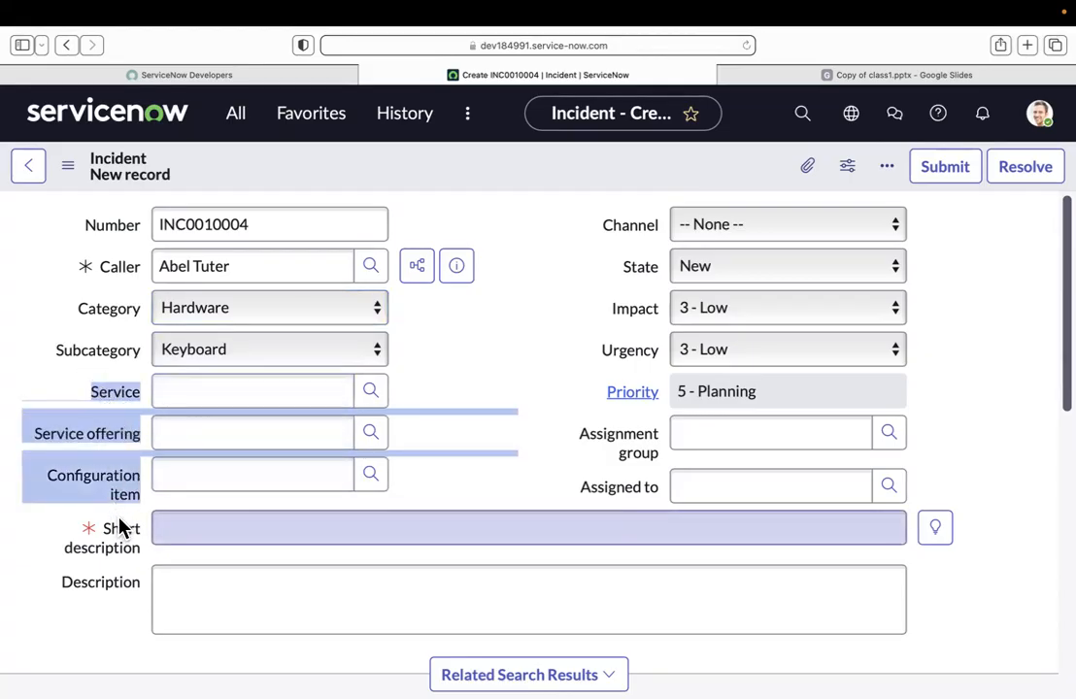
click(48, 392)
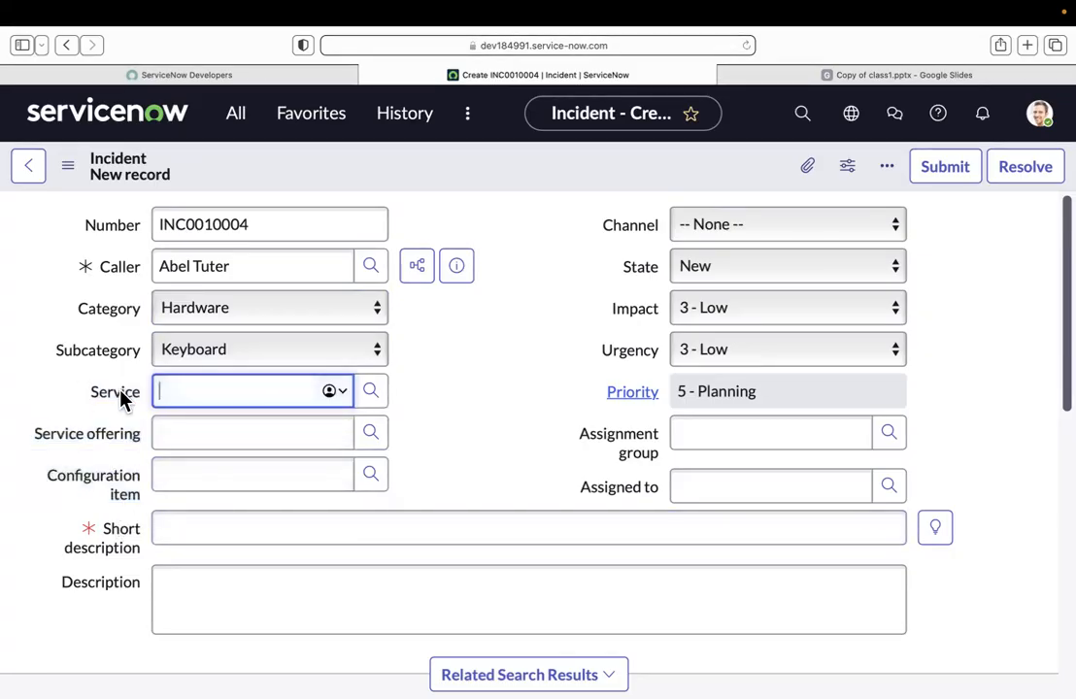
click(39, 411)
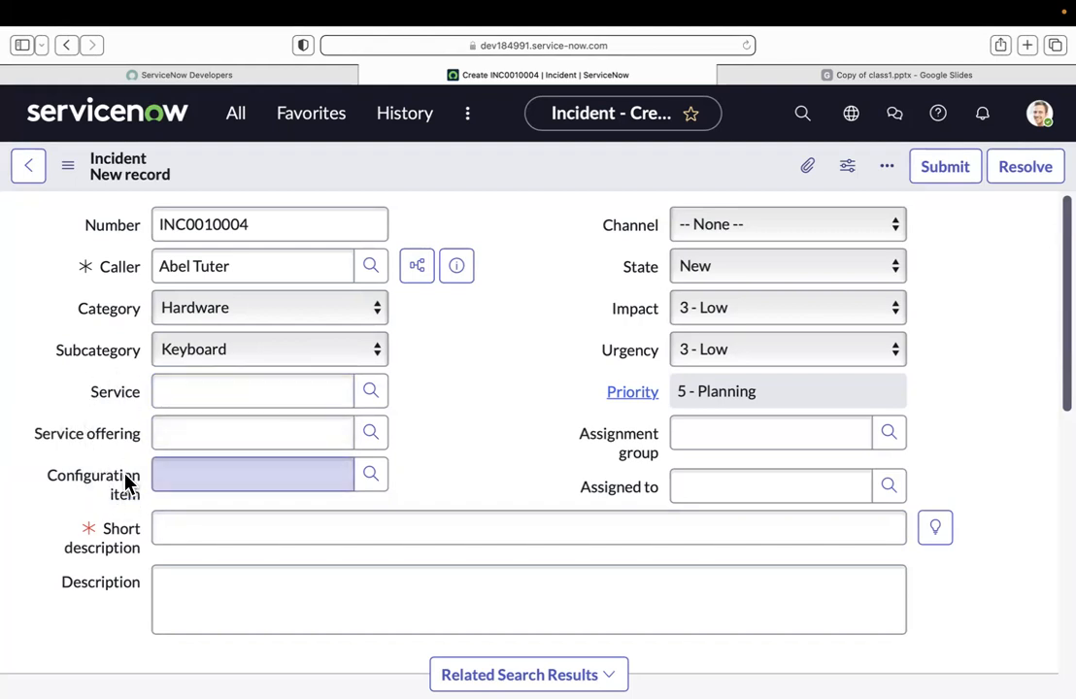
drag(45, 486, 146, 511)
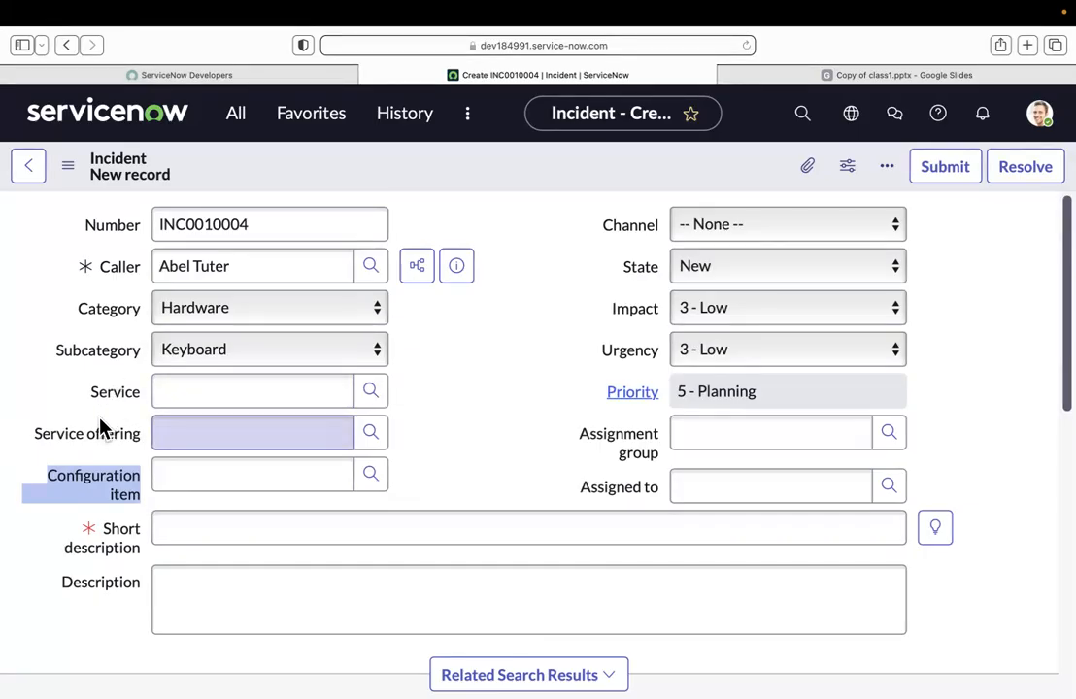
drag(86, 403, 142, 448)
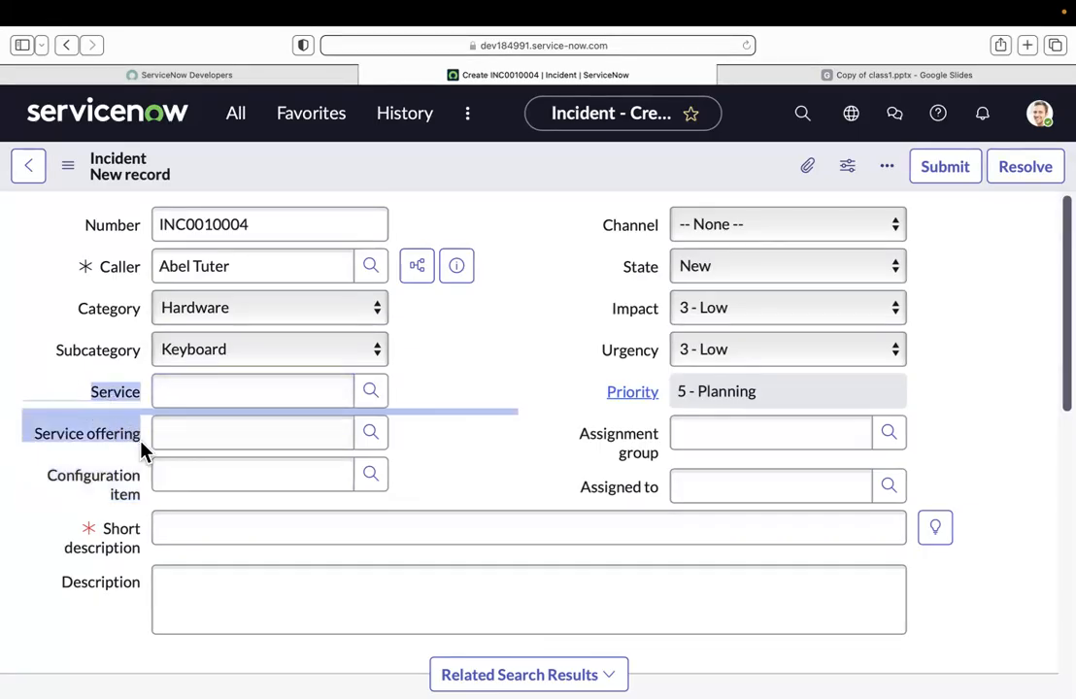
Step: Set the incident's service to SAP Enterprise Services from the lookup list and check the service offerings available for it
click(99, 398)
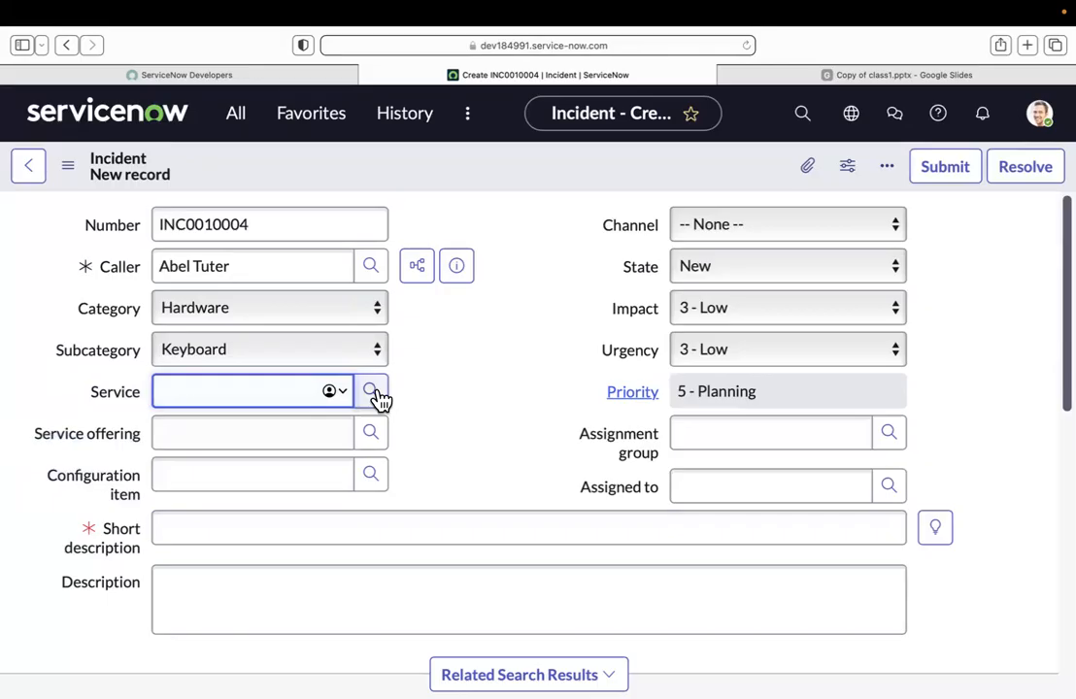
click(372, 391)
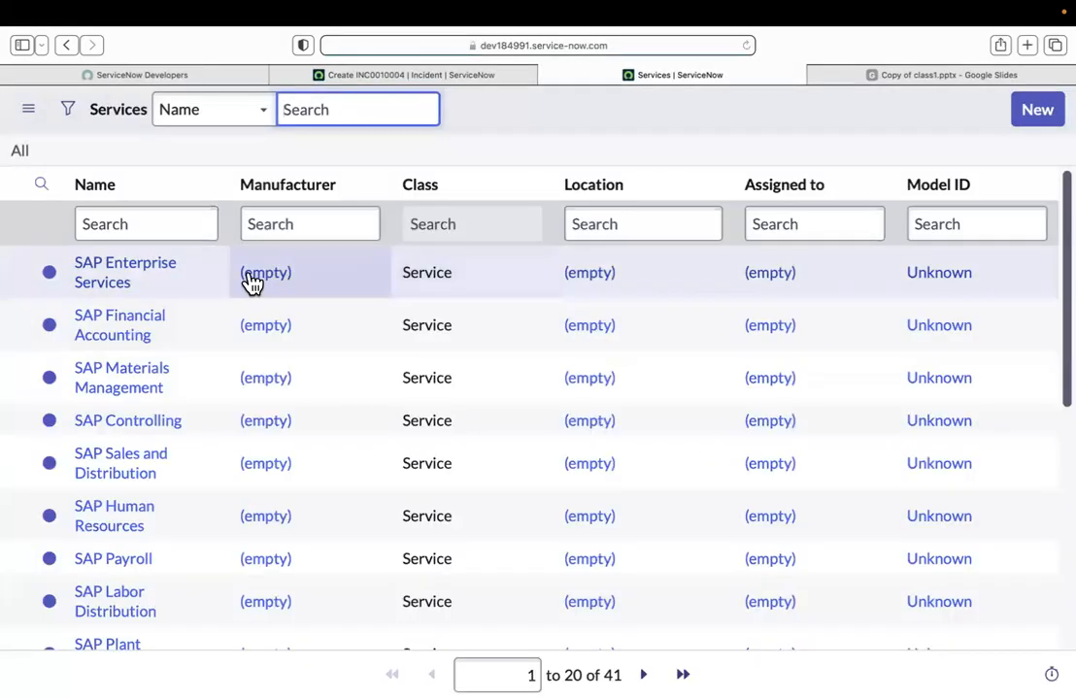
click(108, 270)
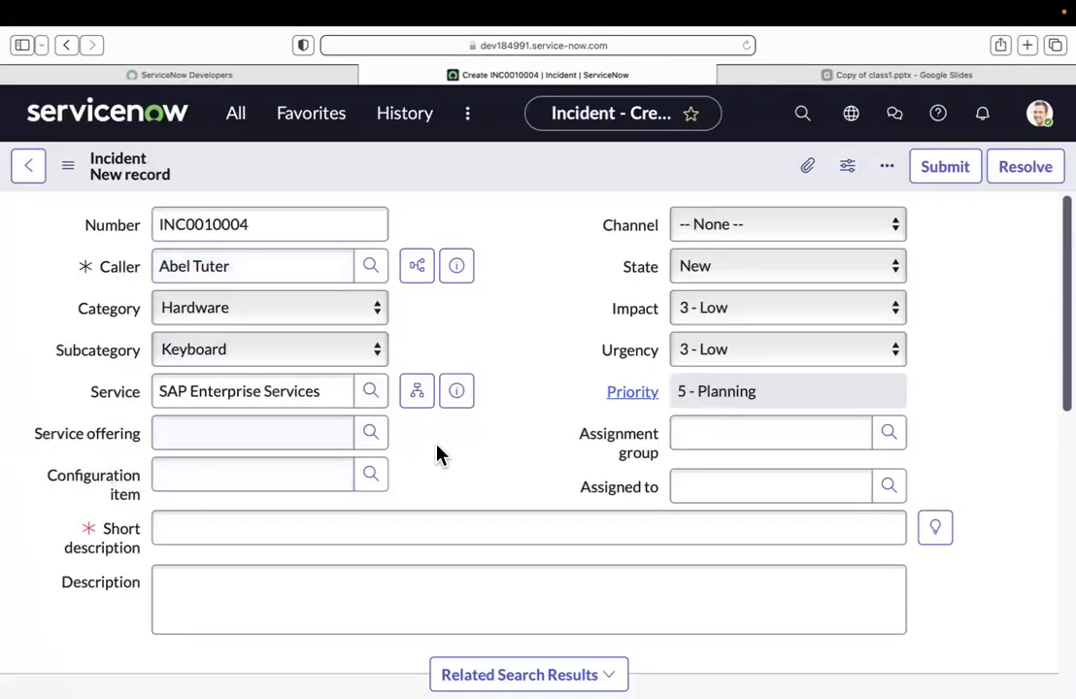
click(370, 433)
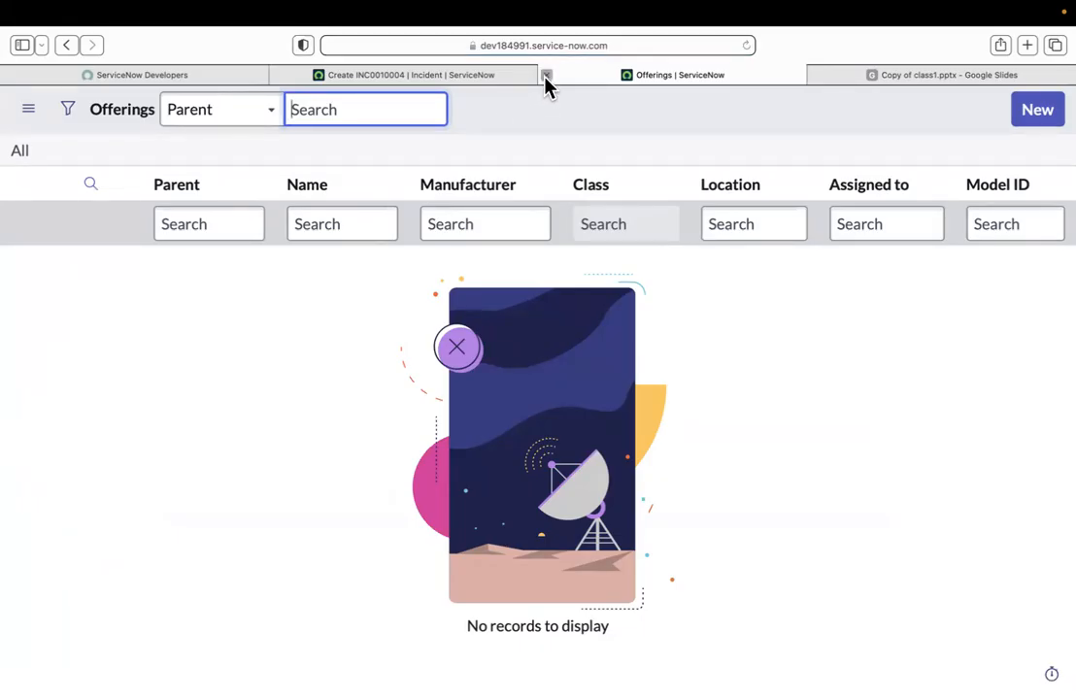
click(545, 76)
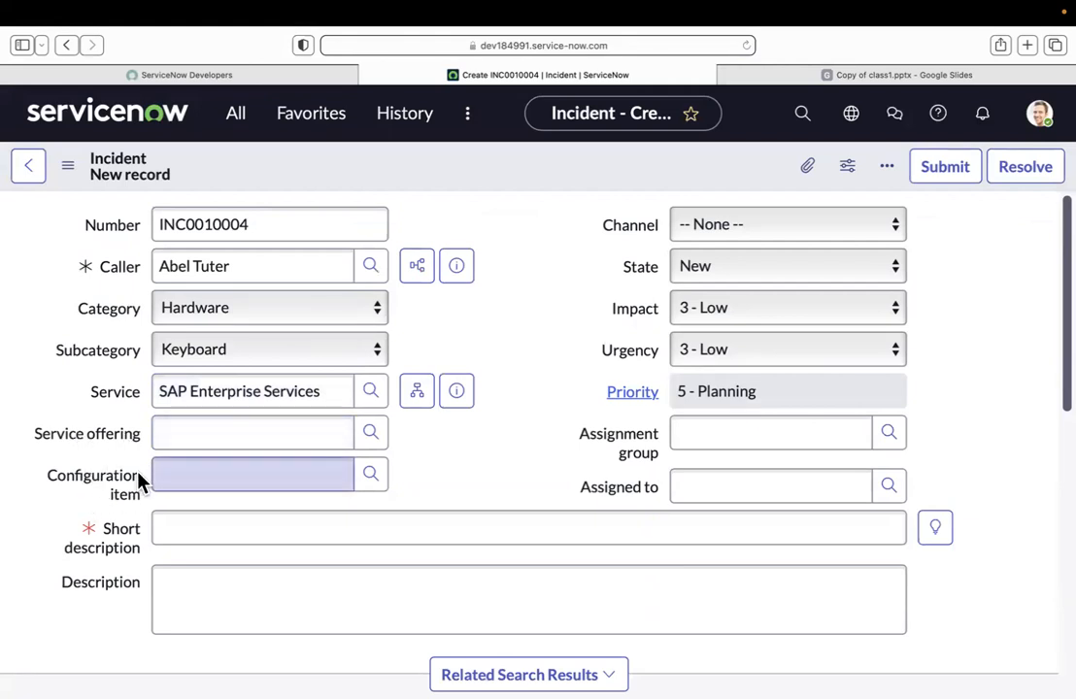
Step: Examine the Assigned to column in the configuration items lookup, and review the Service offering and Configuration item fields on the form
click(376, 487)
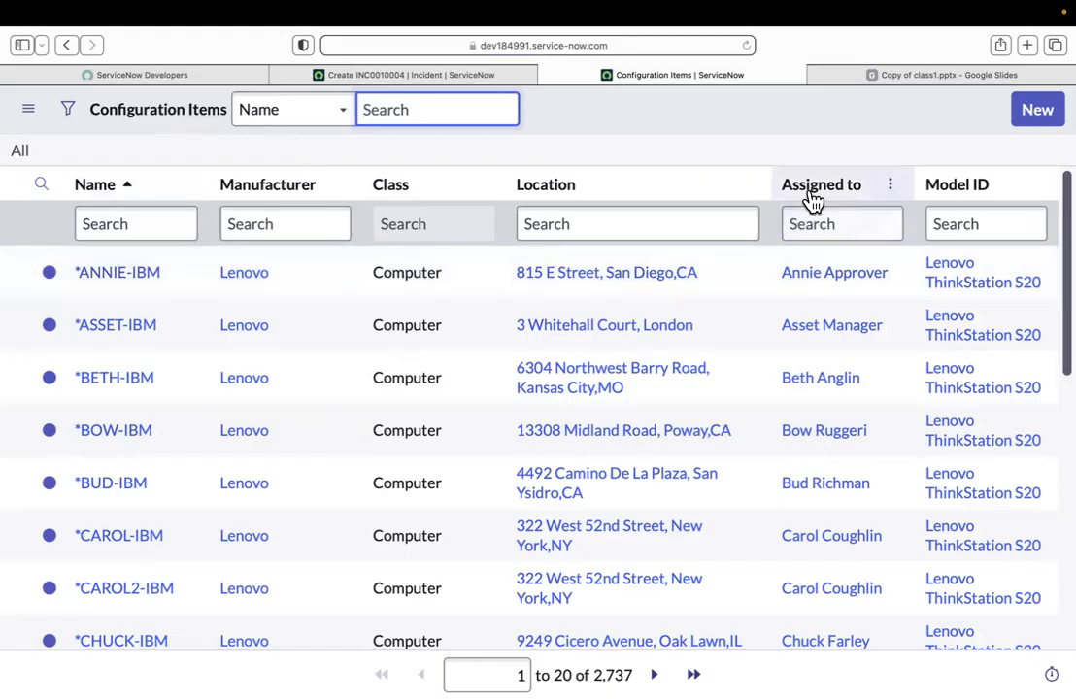
drag(777, 187, 874, 177)
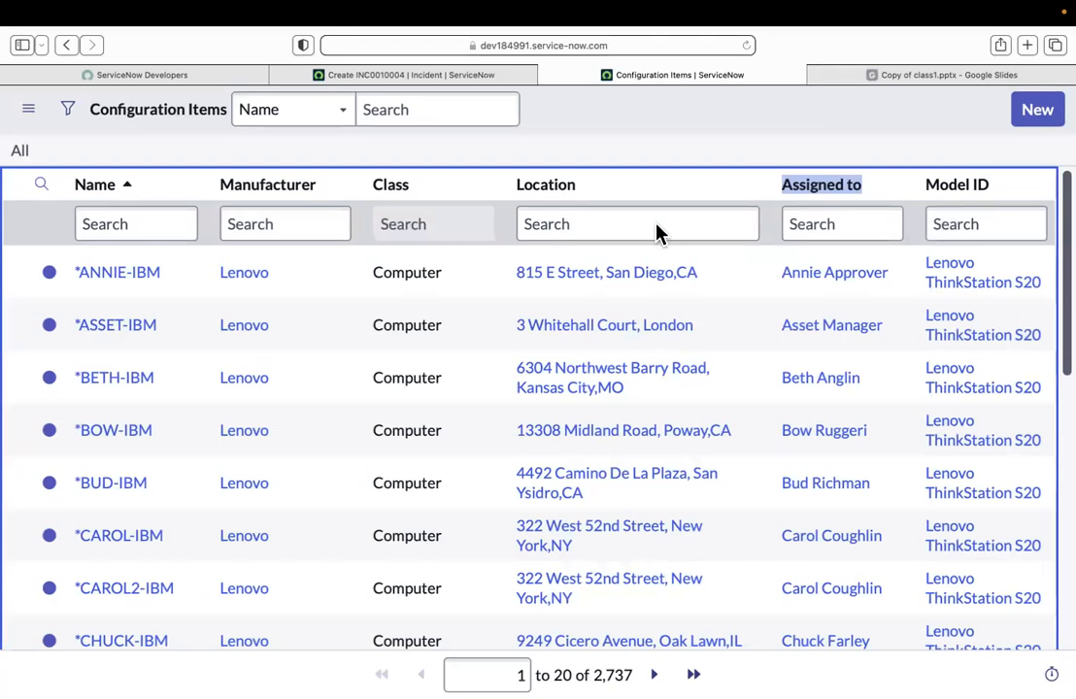
click(412, 118)
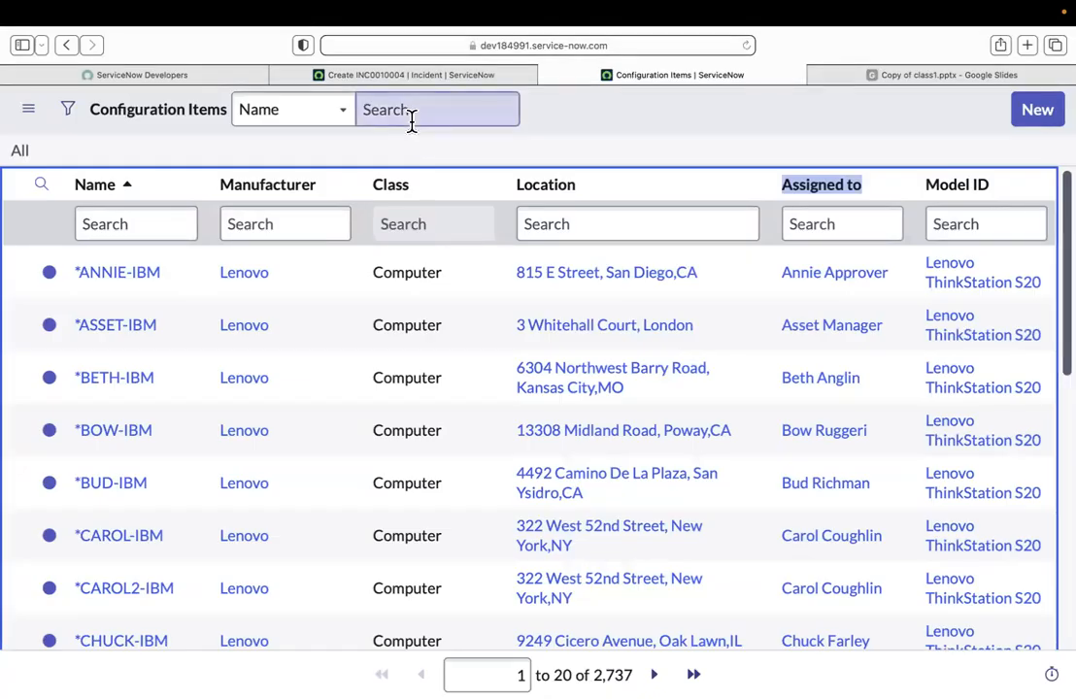
click(416, 75)
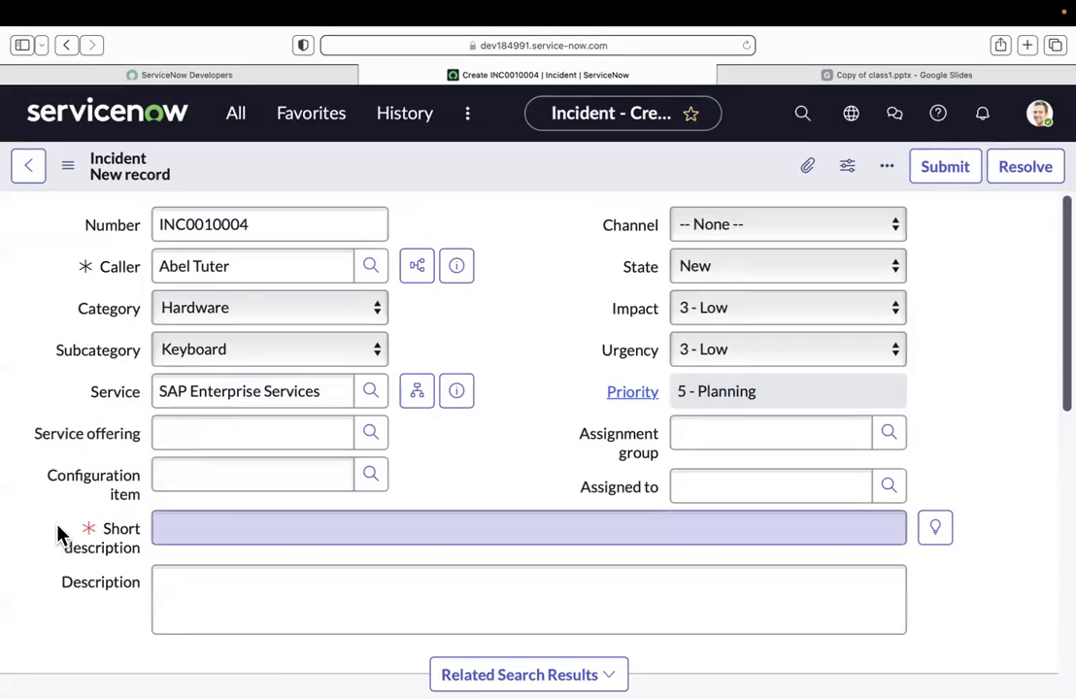
double_click(136, 433)
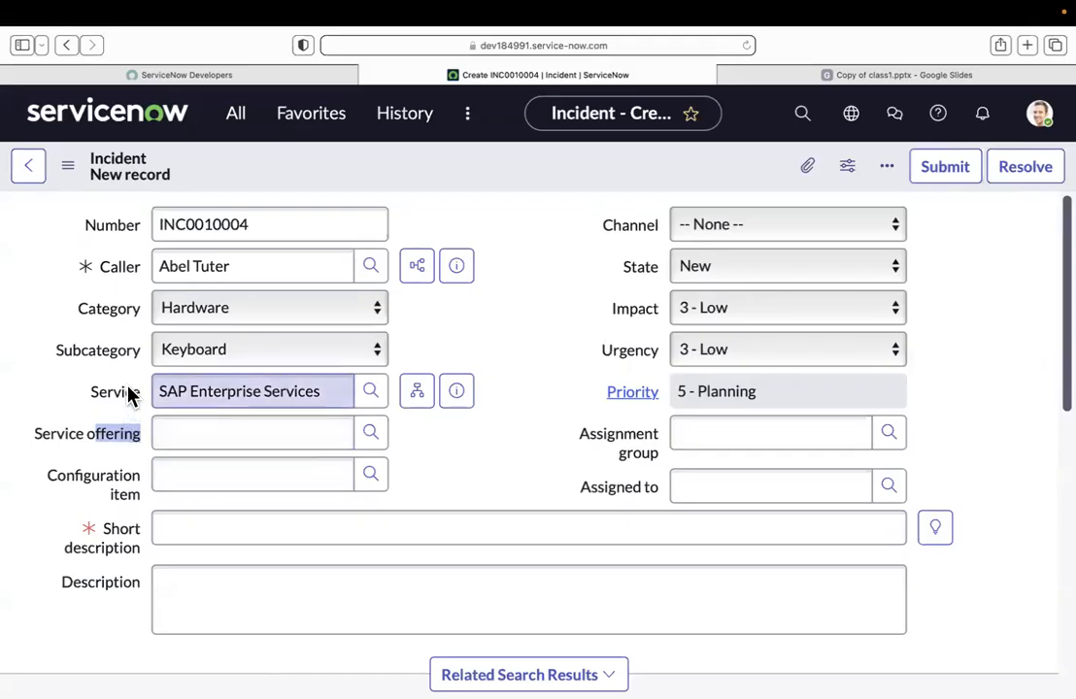
drag(44, 482, 149, 494)
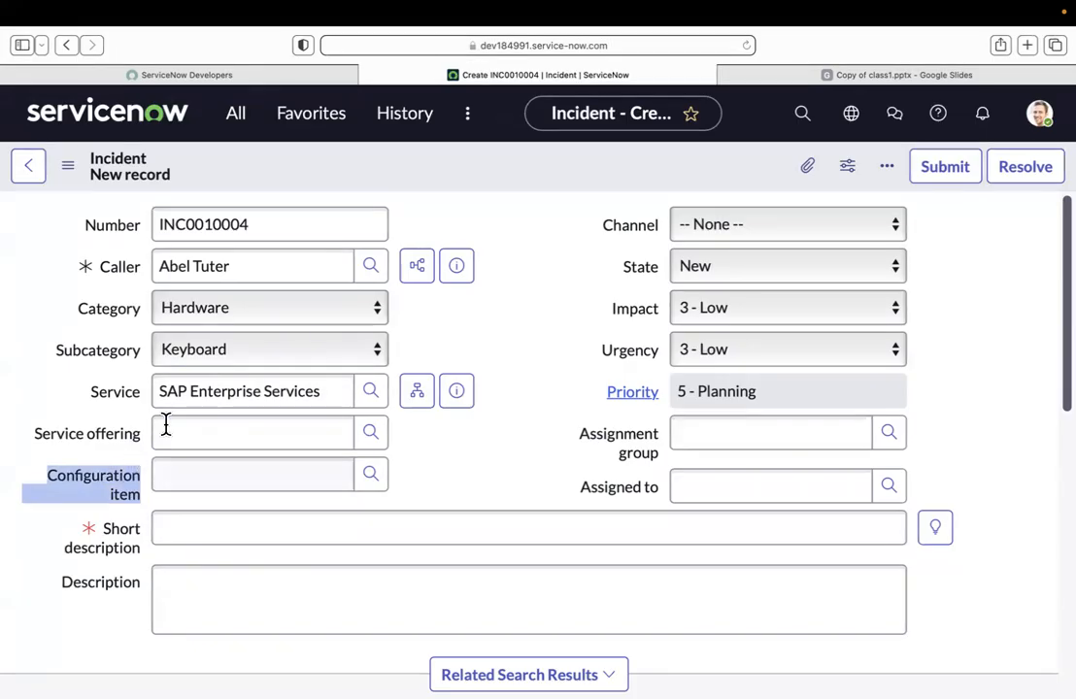
click(100, 430)
drag(100, 430, 137, 432)
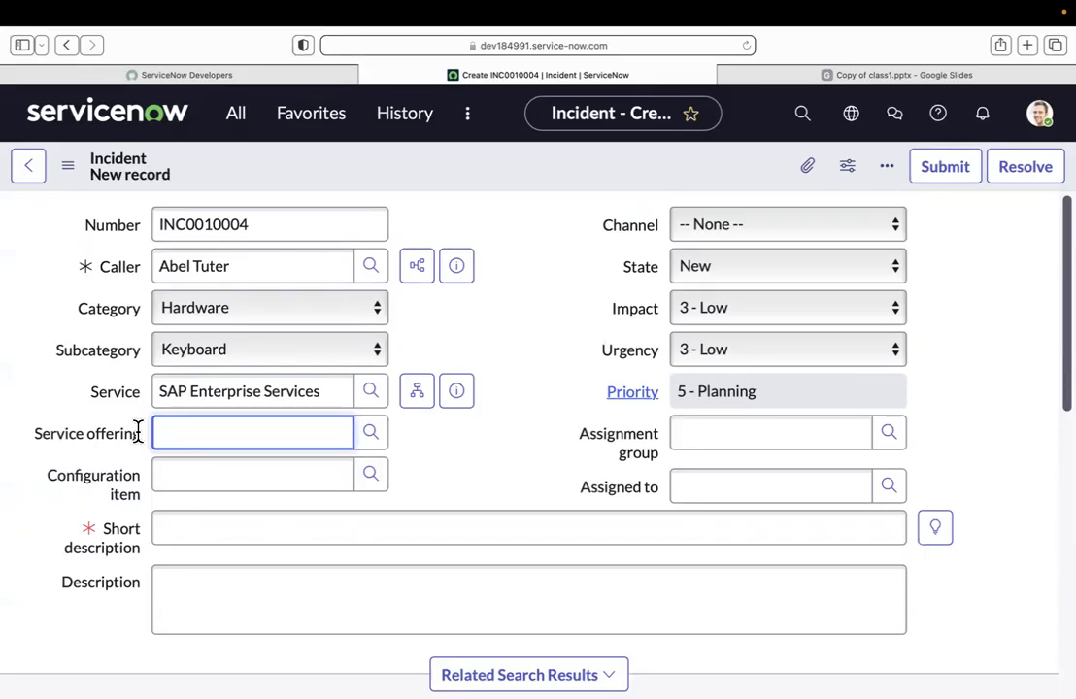
click(434, 461)
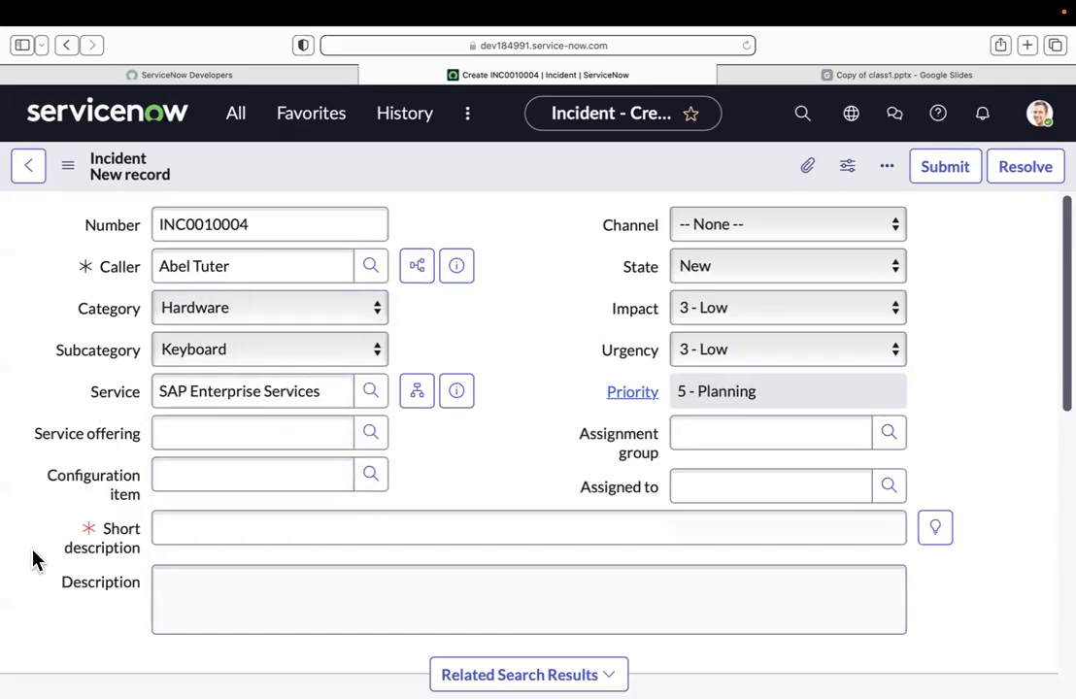
Step: Enter "a" as the configuration item and choose the suggested Apple - MacBook Pro 15" entry
click(255, 478)
text(a)
click(270, 594)
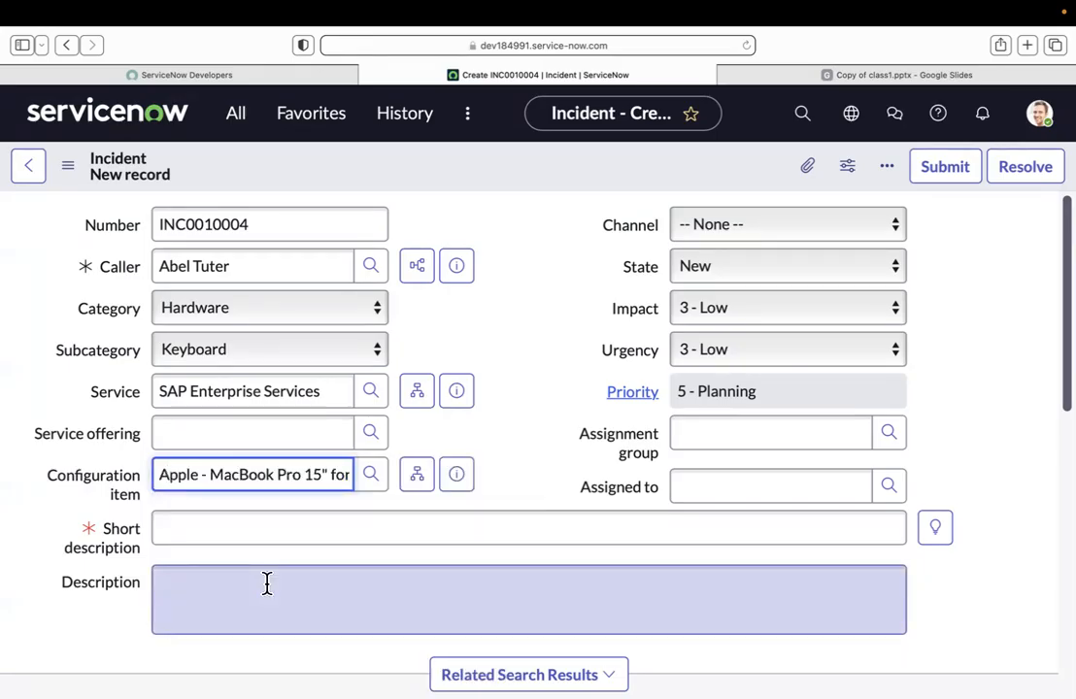
Step: Check the configuration items lookup list and preview the record of the selected MacBook Pro configuration item
mouse_move(112, 485)
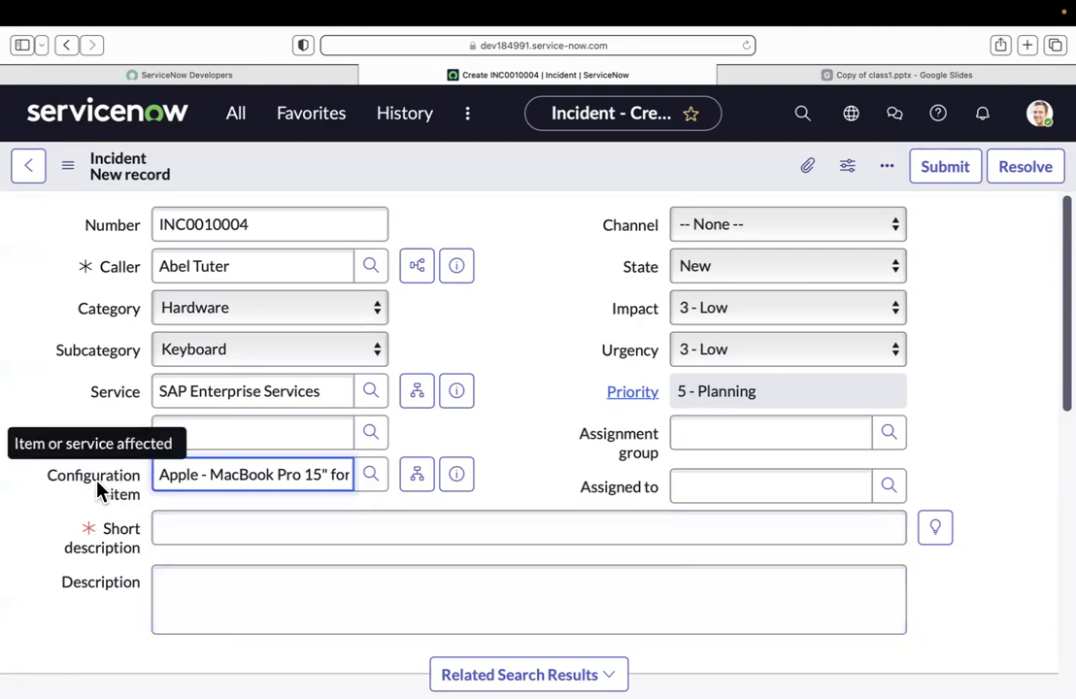
click(372, 478)
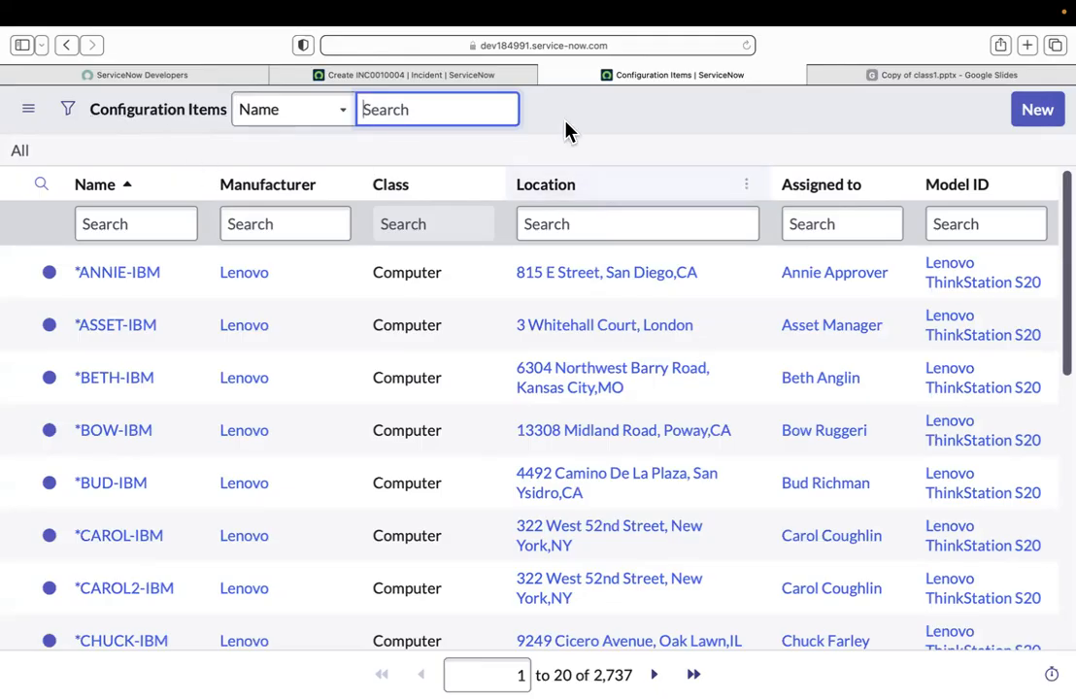
click(504, 76)
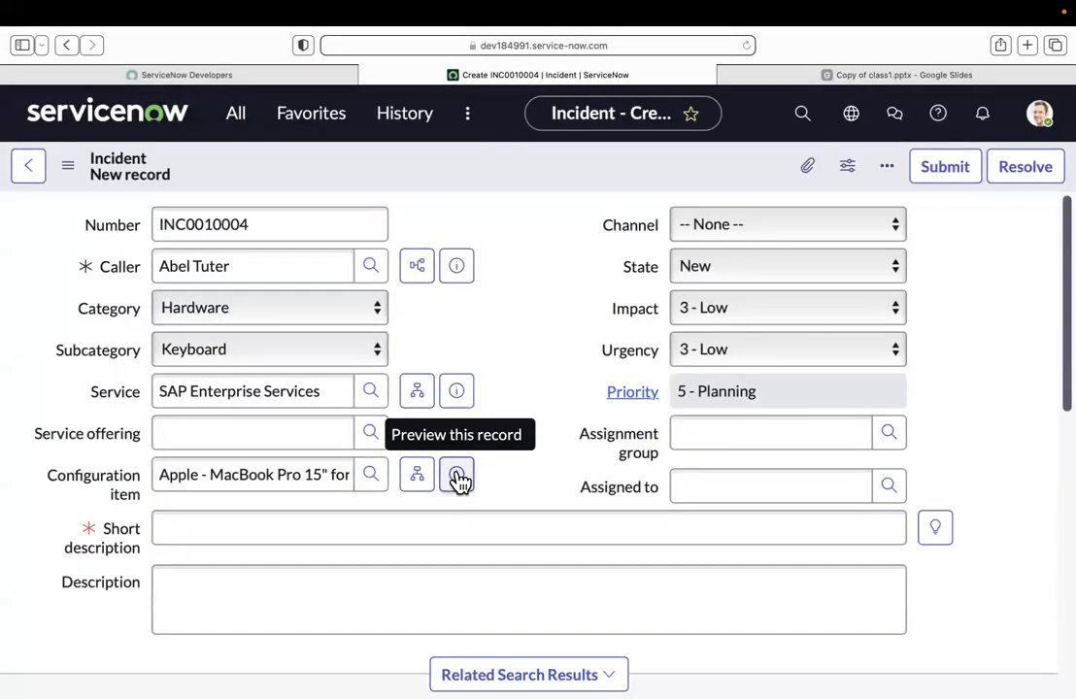
click(457, 478)
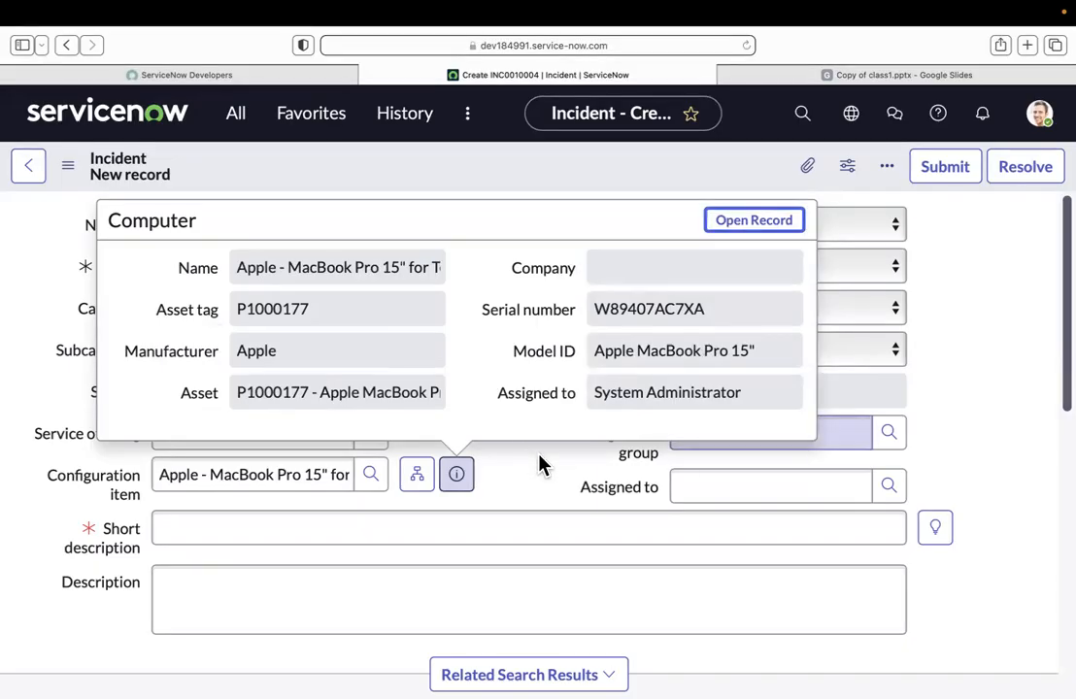
click(539, 455)
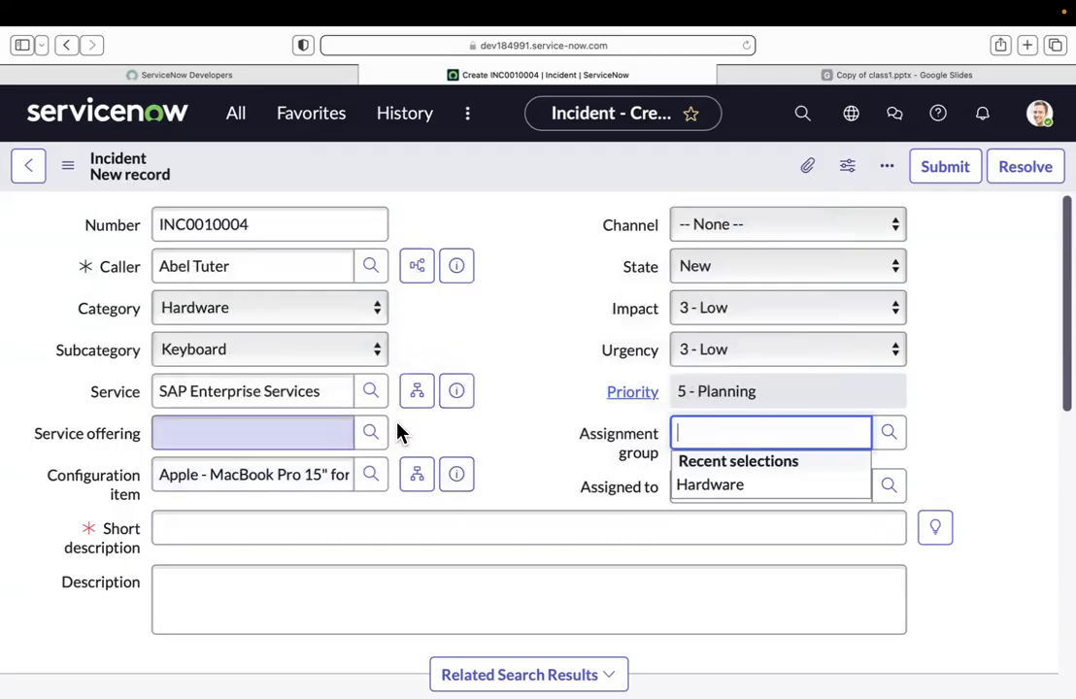
click(570, 391)
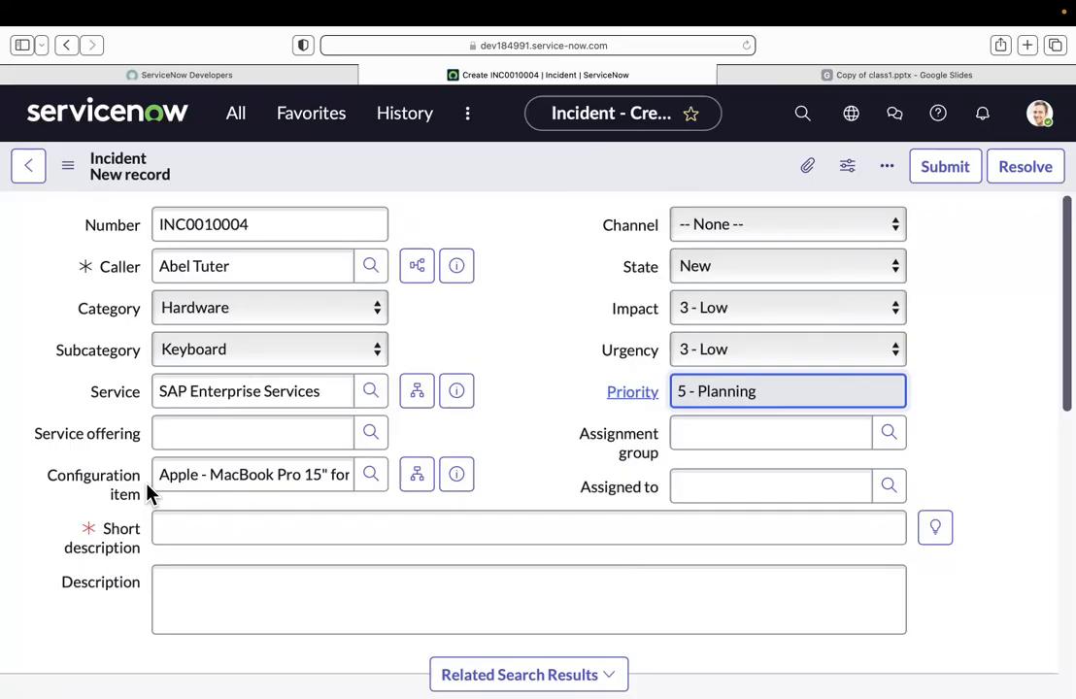
Step: Set the incident's channel to Self-service
click(507, 411)
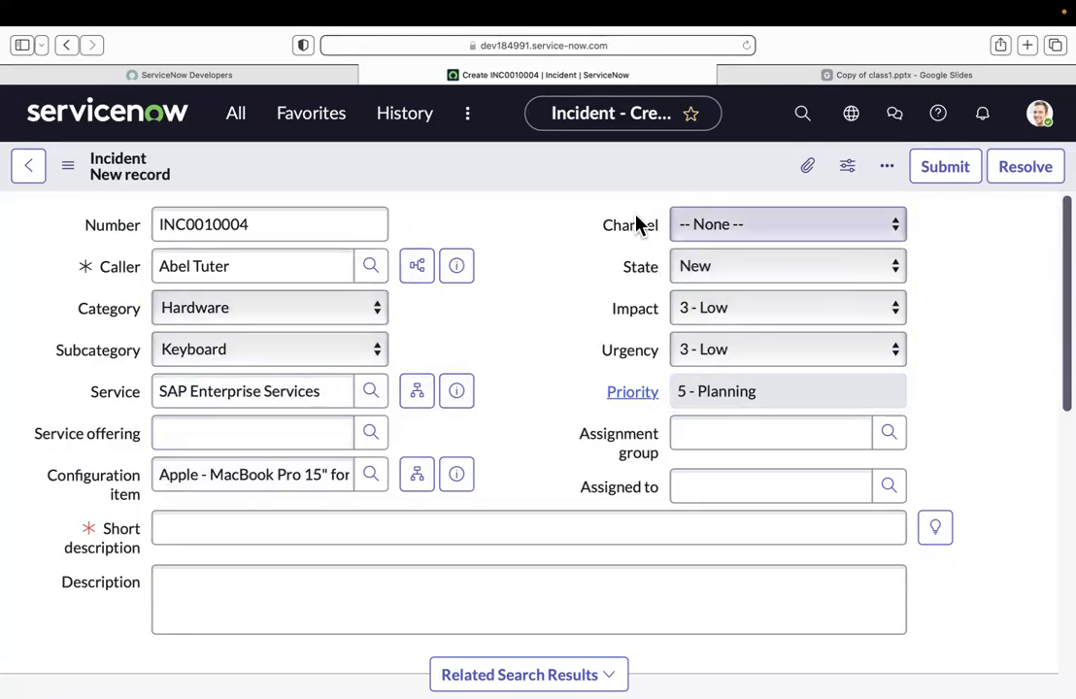
click(709, 226)
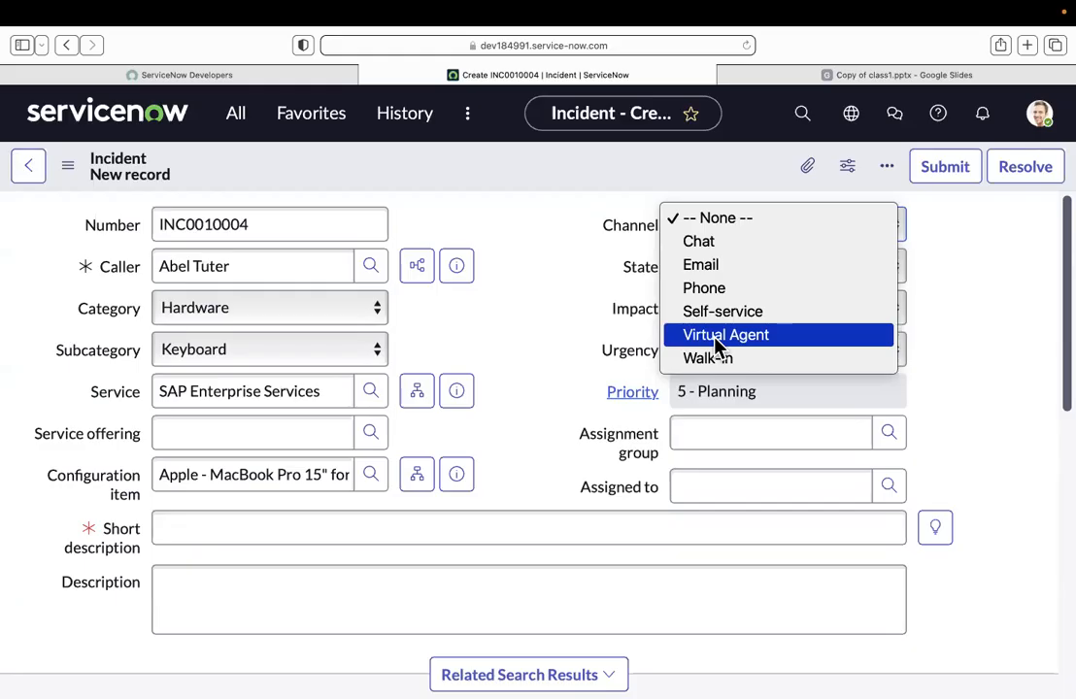
click(716, 312)
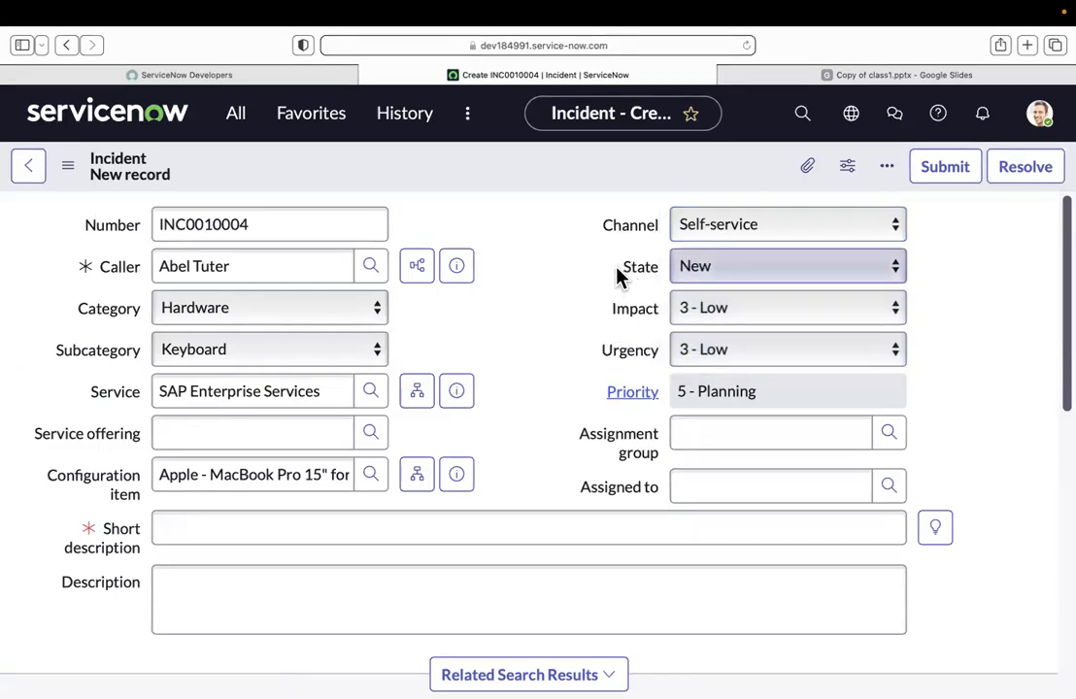
Step: Examine the State, Impact, Urgency and Priority fields on the incident form, including whether Priority can be edited directly
double_click(659, 268)
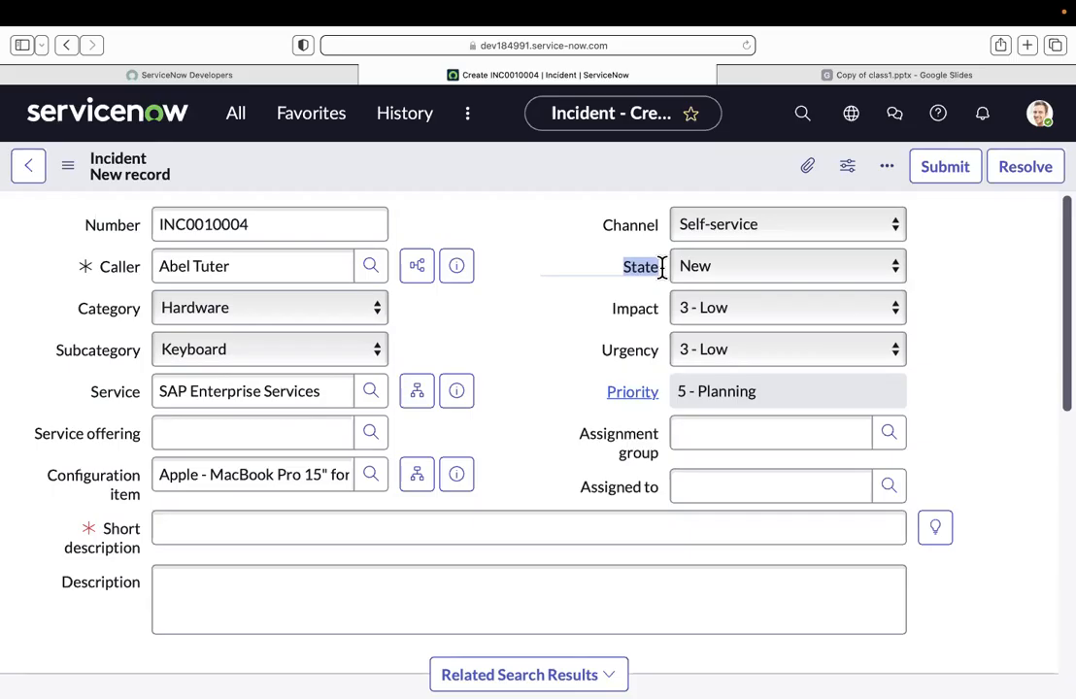
click(611, 289)
drag(611, 289, 588, 388)
click(587, 381)
double_click(617, 382)
click(625, 382)
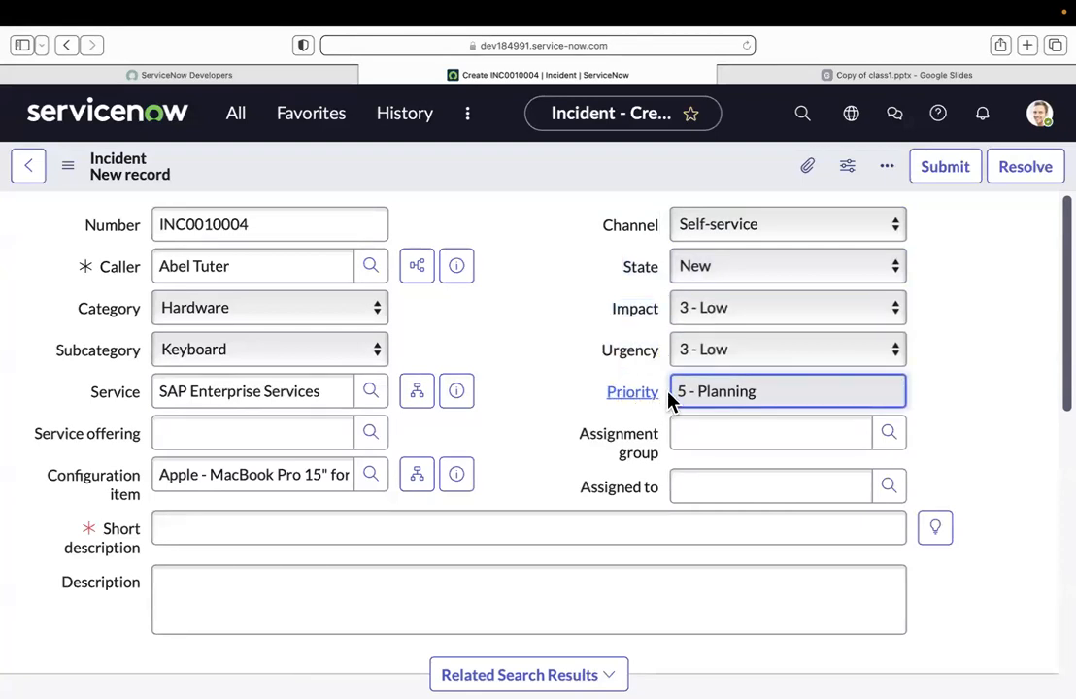
drag(663, 398, 603, 386)
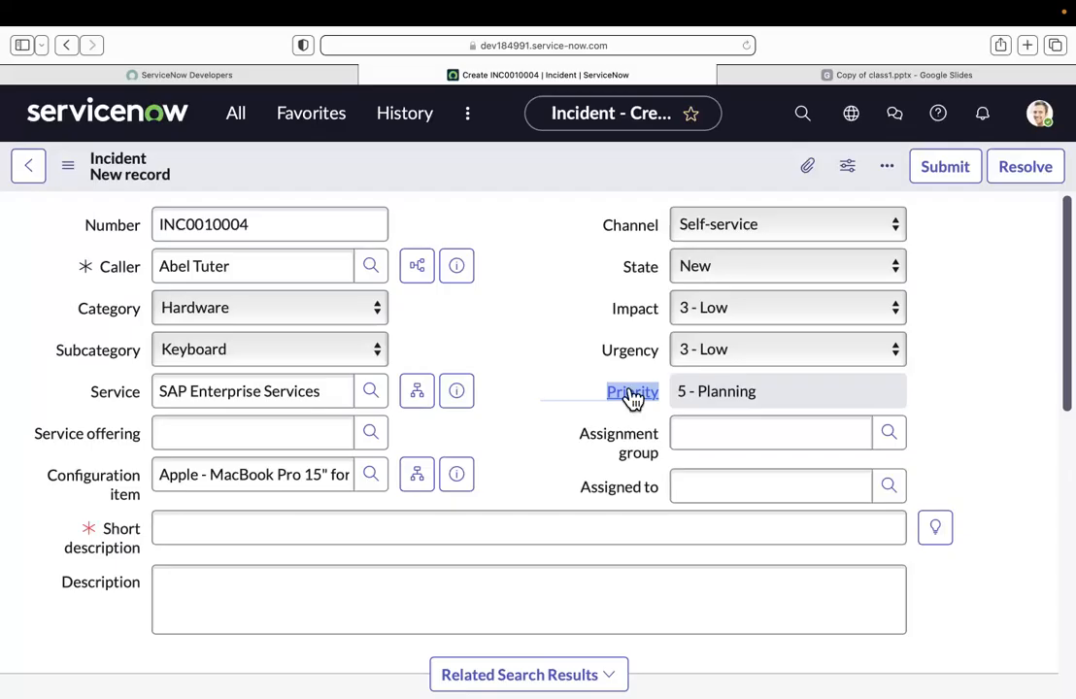
click(806, 388)
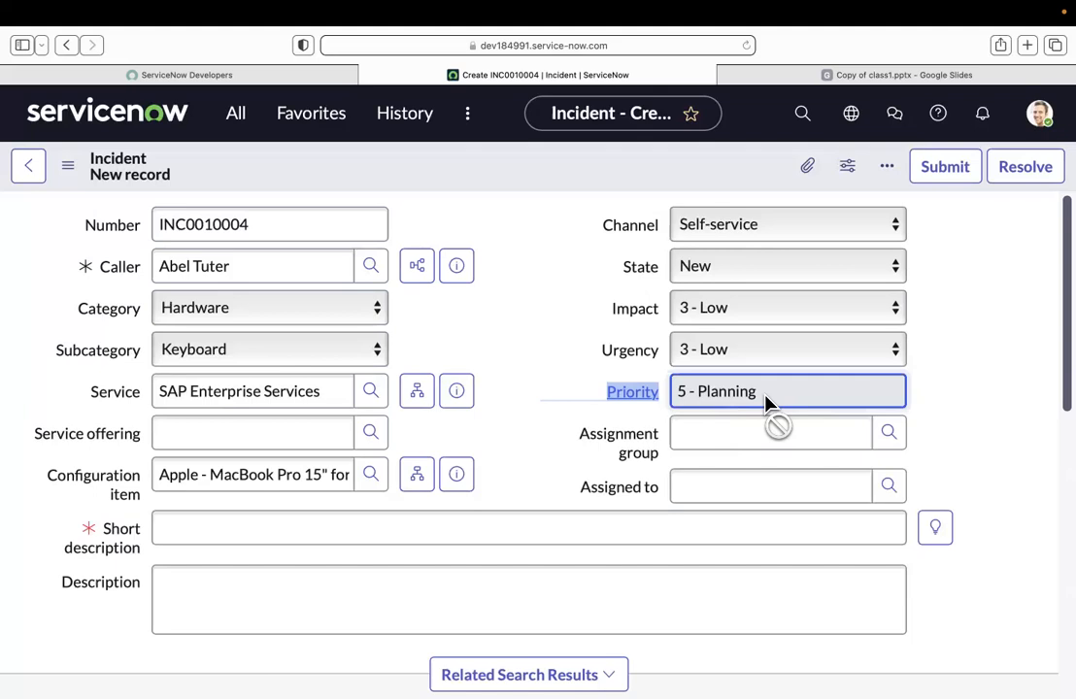
Step: Set the incident's impact to 2 - Medium
right_click(737, 310)
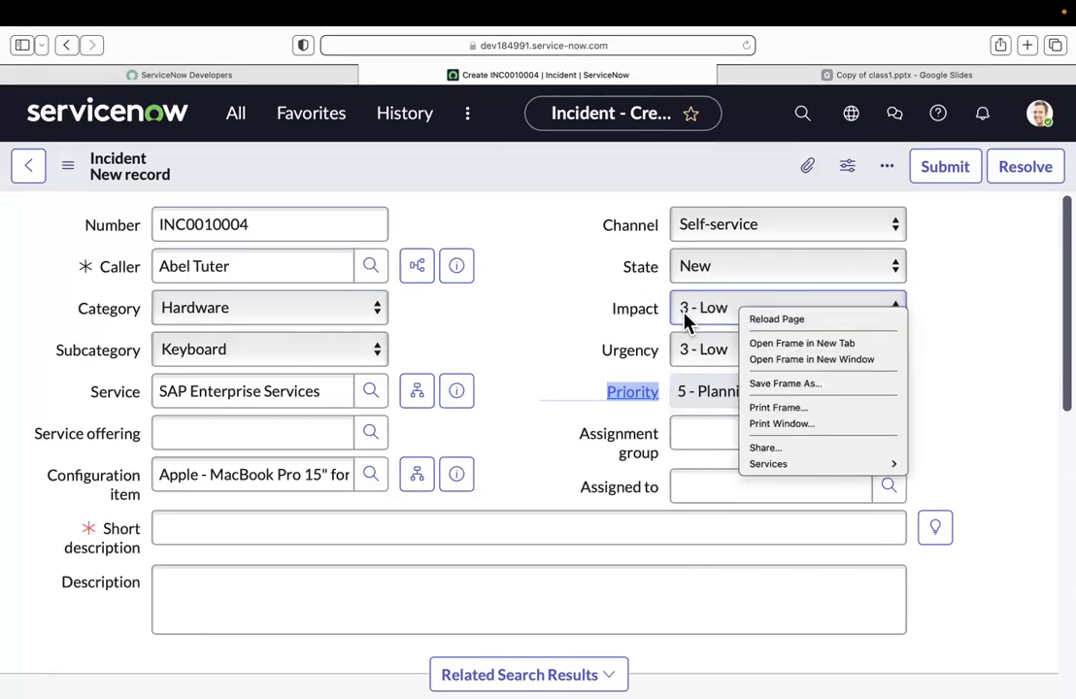
click(685, 321)
click(695, 322)
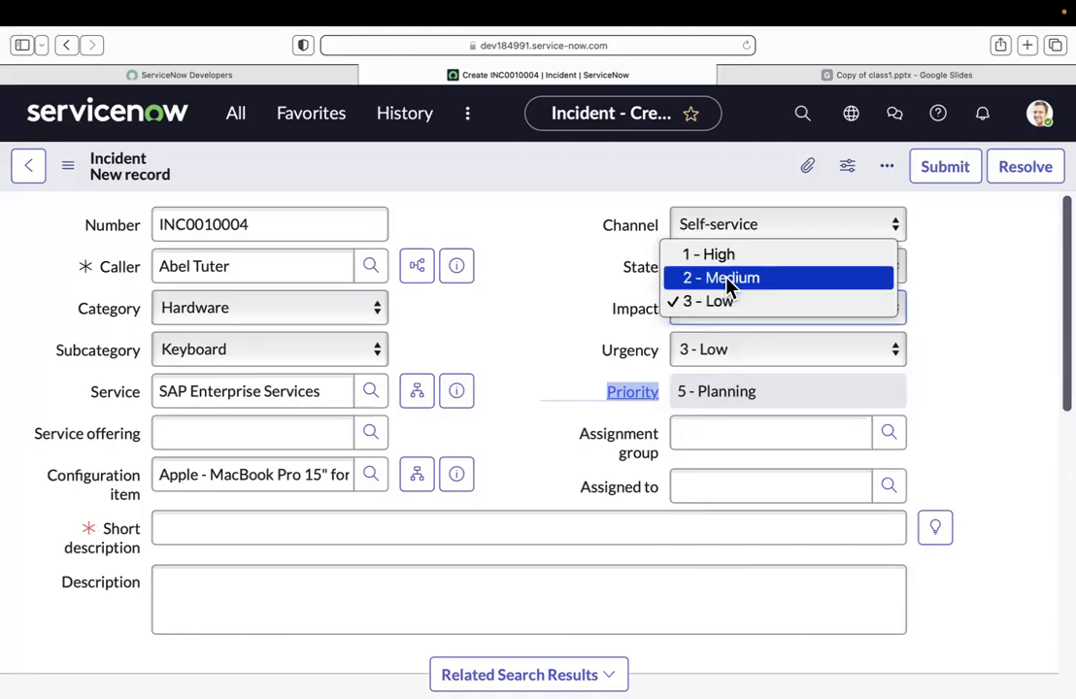
click(729, 284)
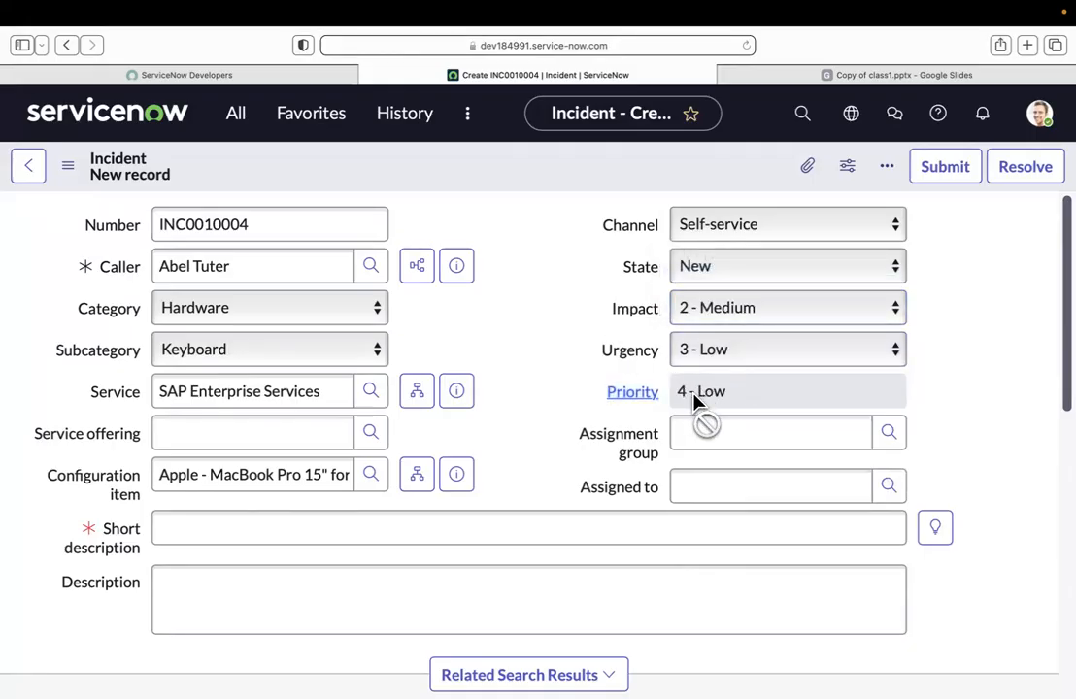
Step: Set the incident's urgency to 1 - High and its impact to 1 - High
right_click(704, 355)
right_click(683, 357)
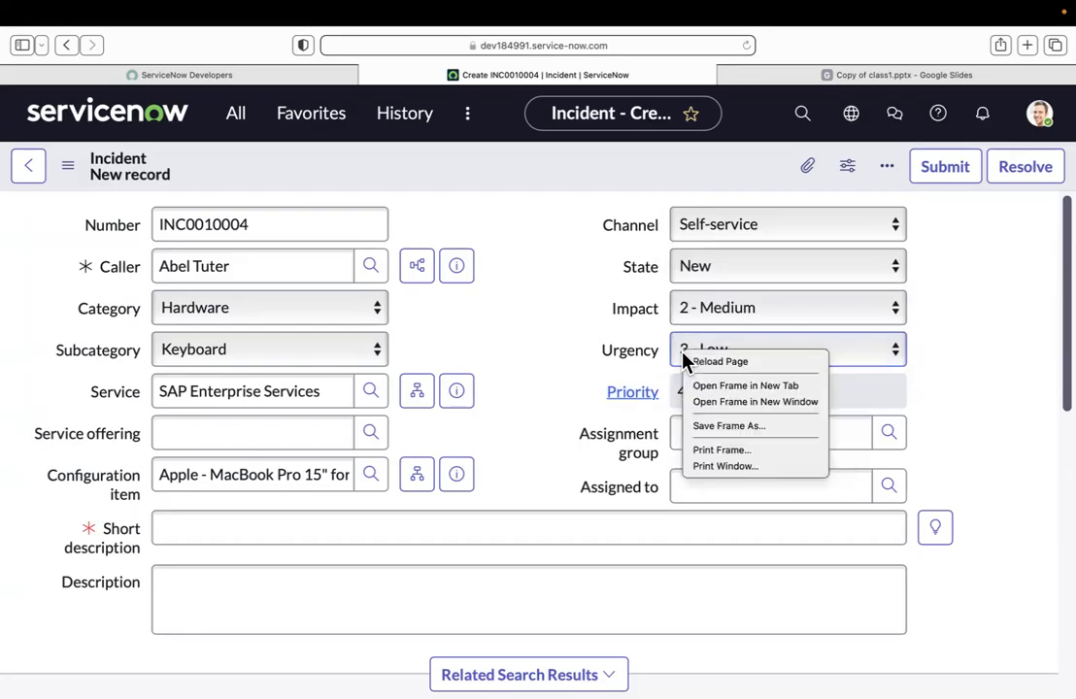
click(682, 357)
click(684, 361)
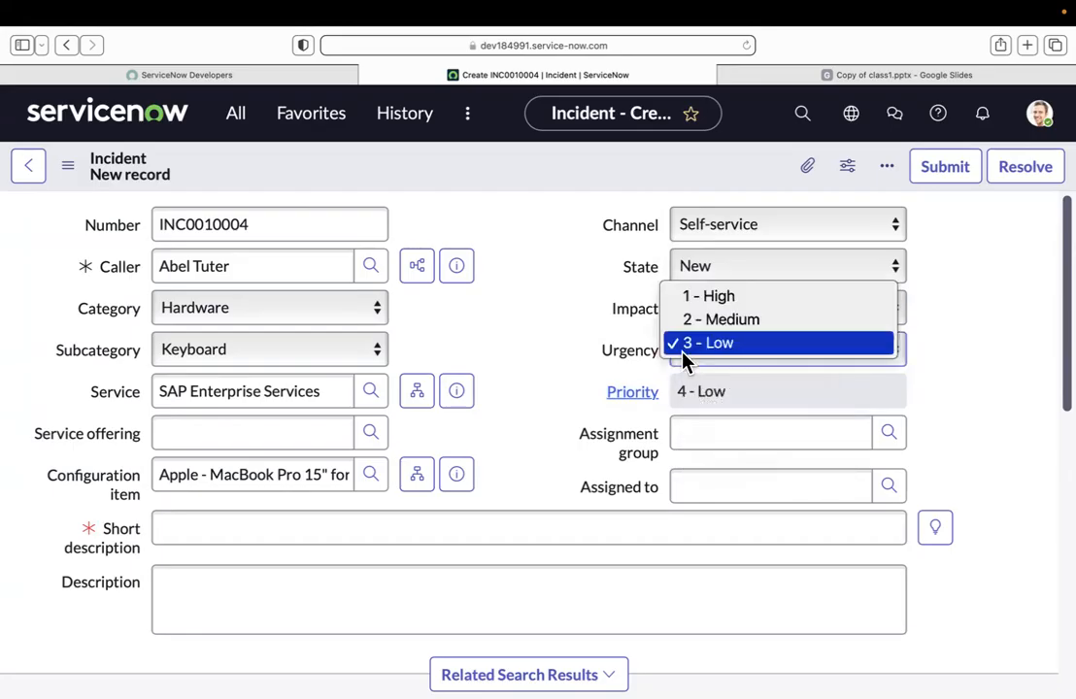
click(732, 303)
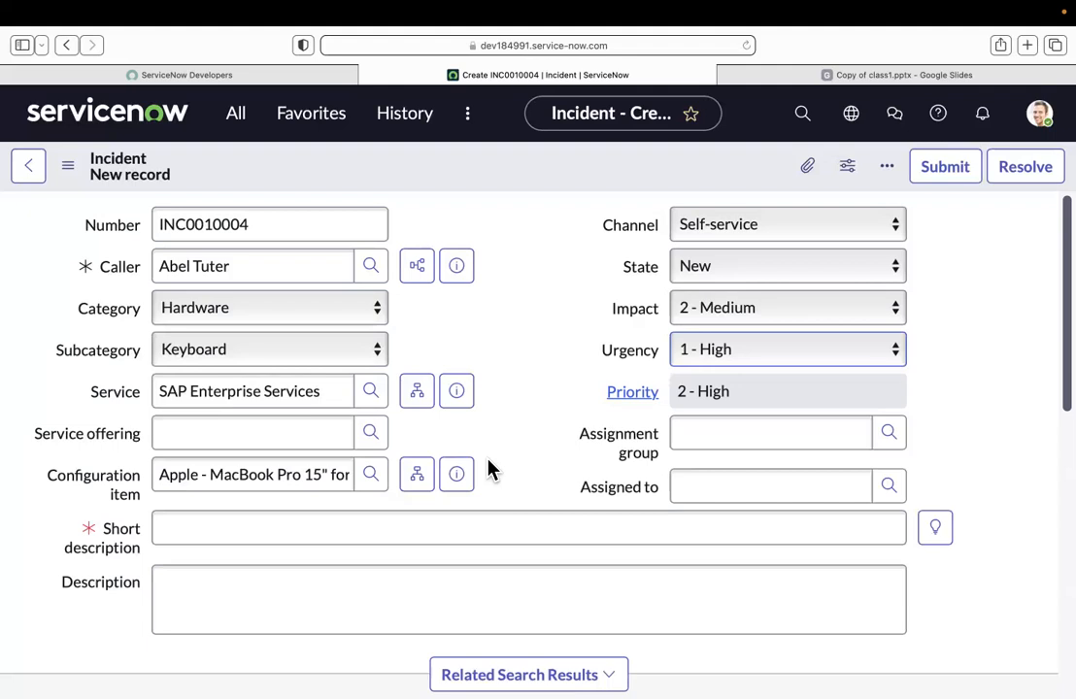
click(716, 317)
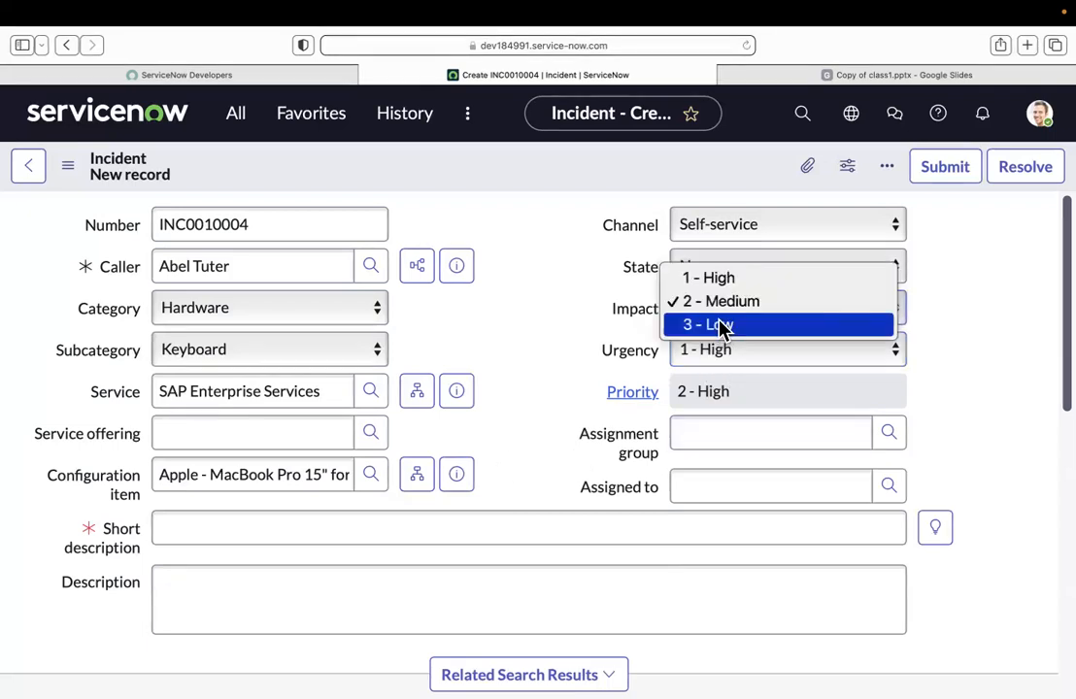
click(714, 280)
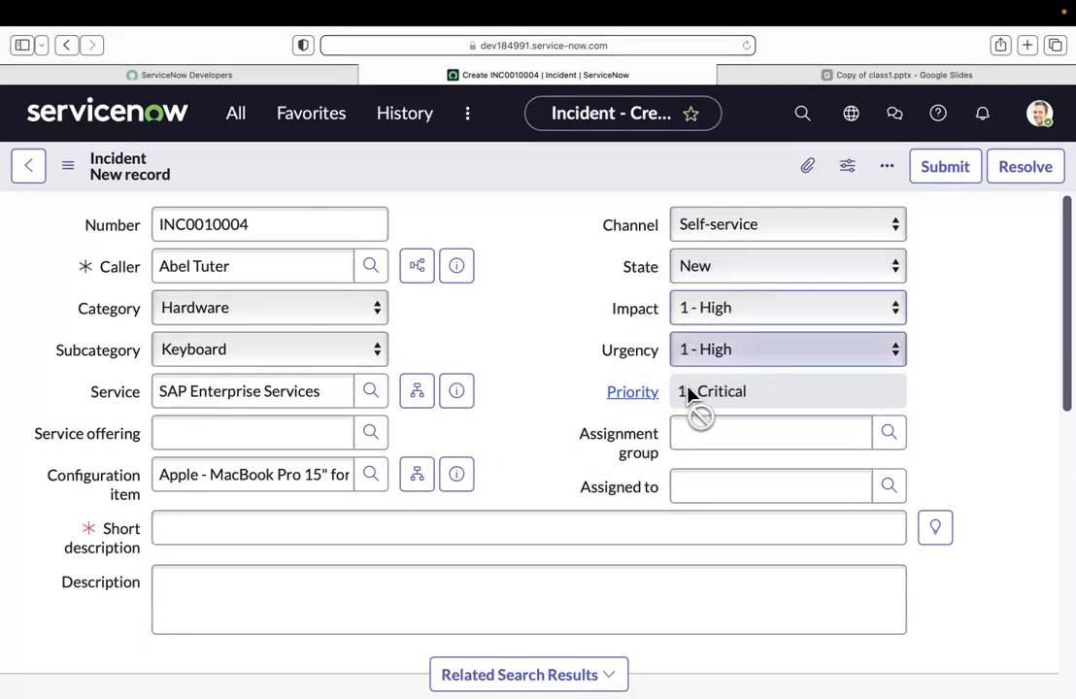
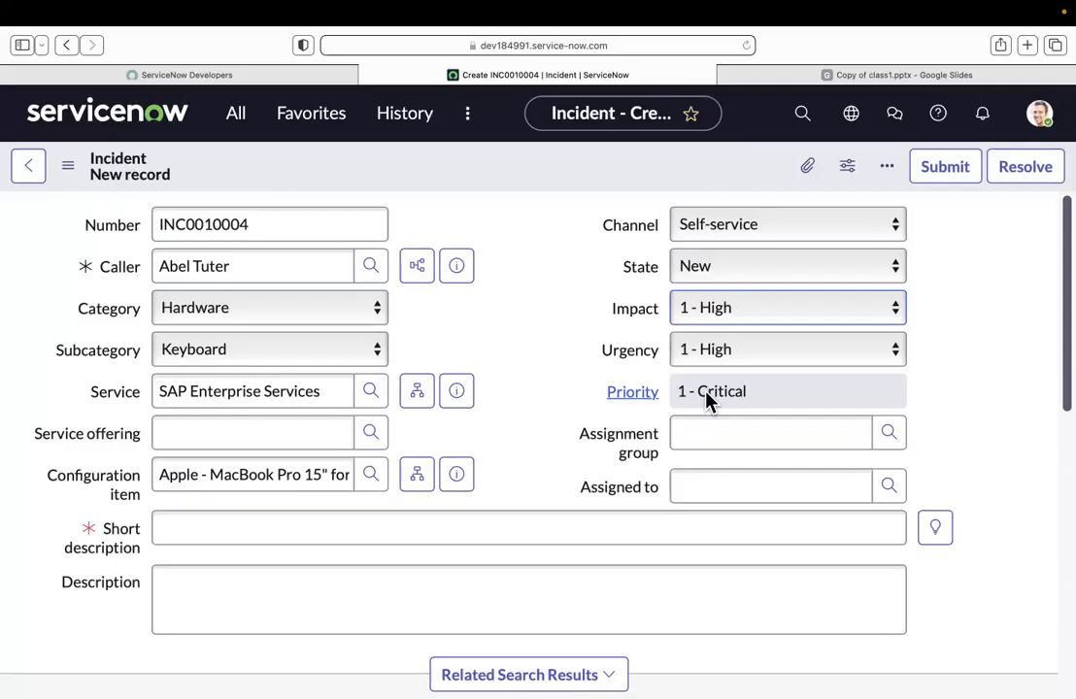
click(702, 301)
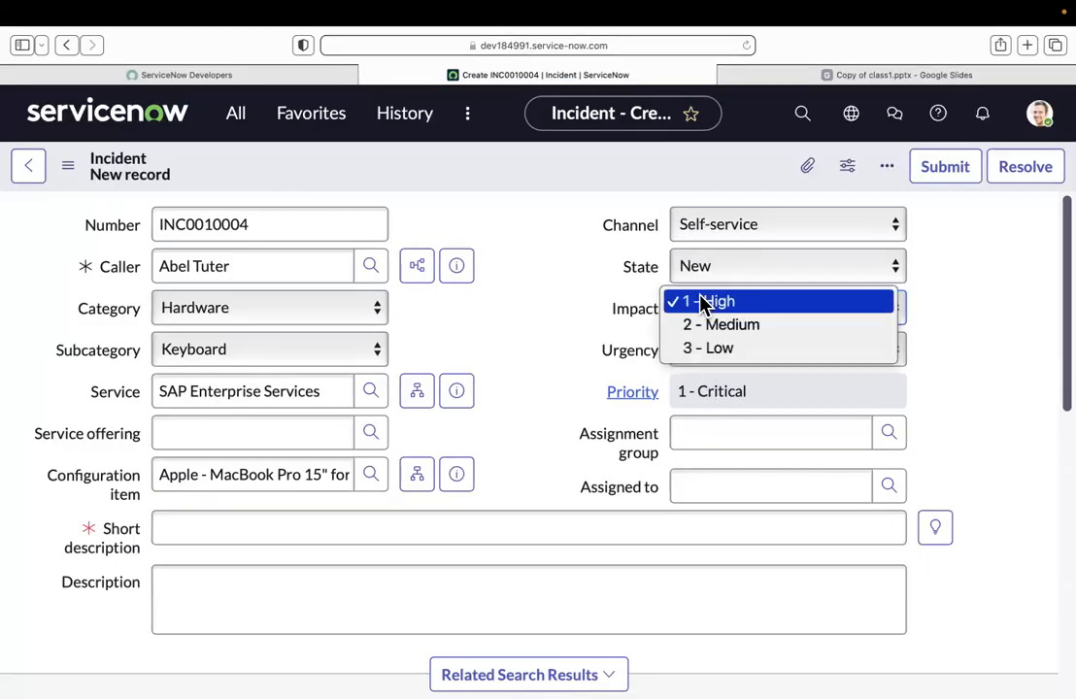
click(573, 344)
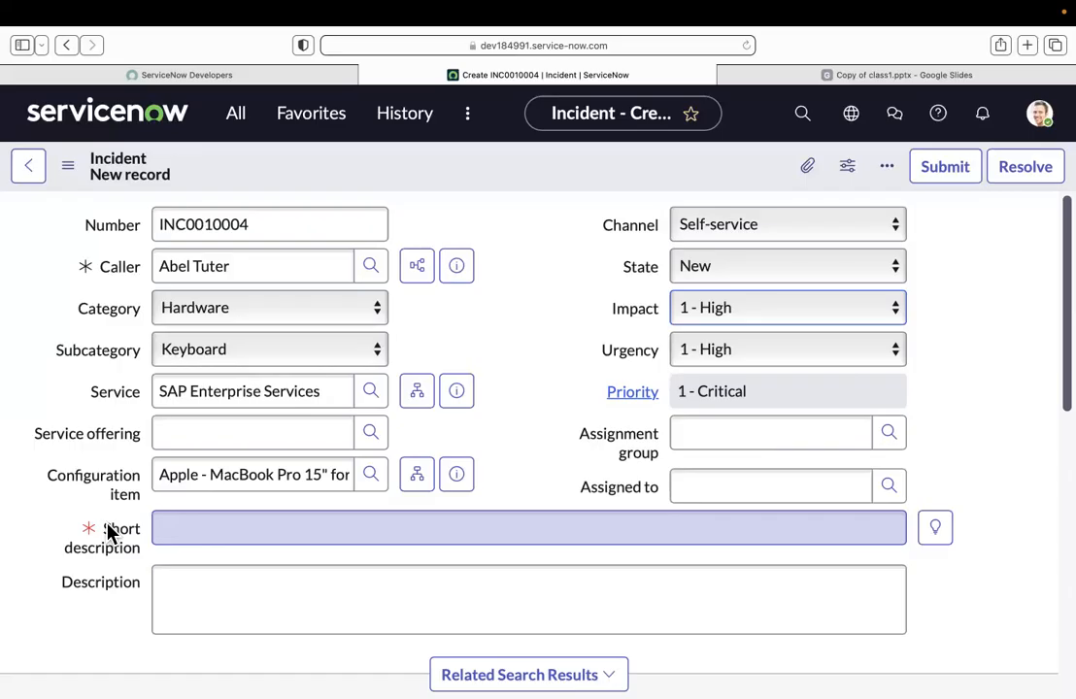
Step: Enter "keyboard not working" as the incident's short description, leave the description empty, and submit the record
click(181, 515)
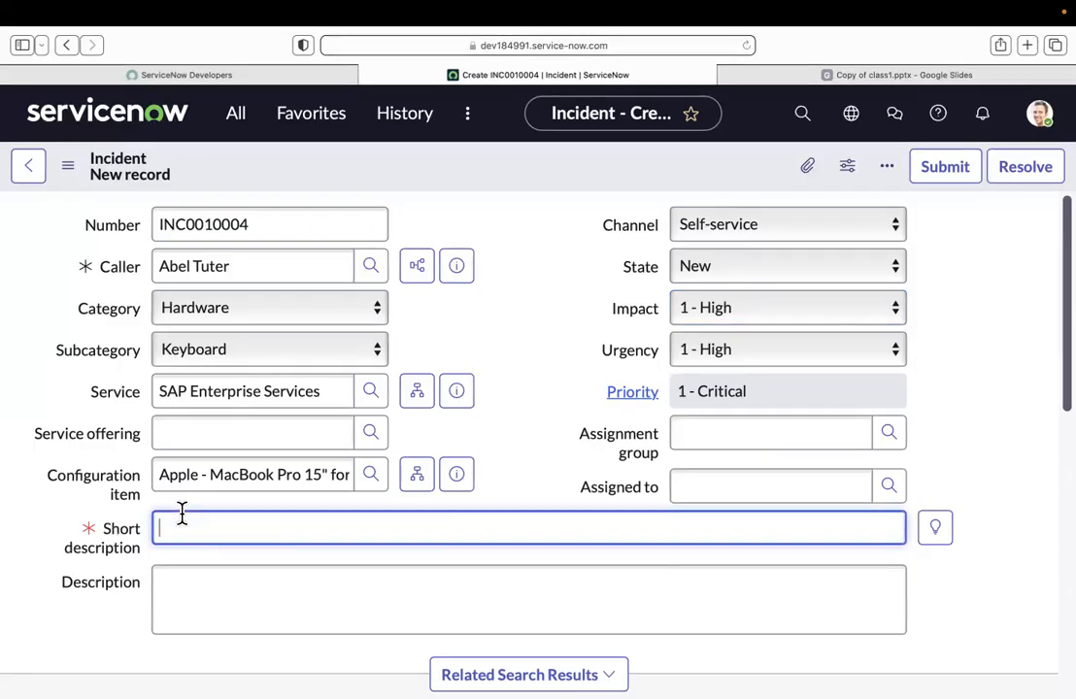
text(keyboard not working)
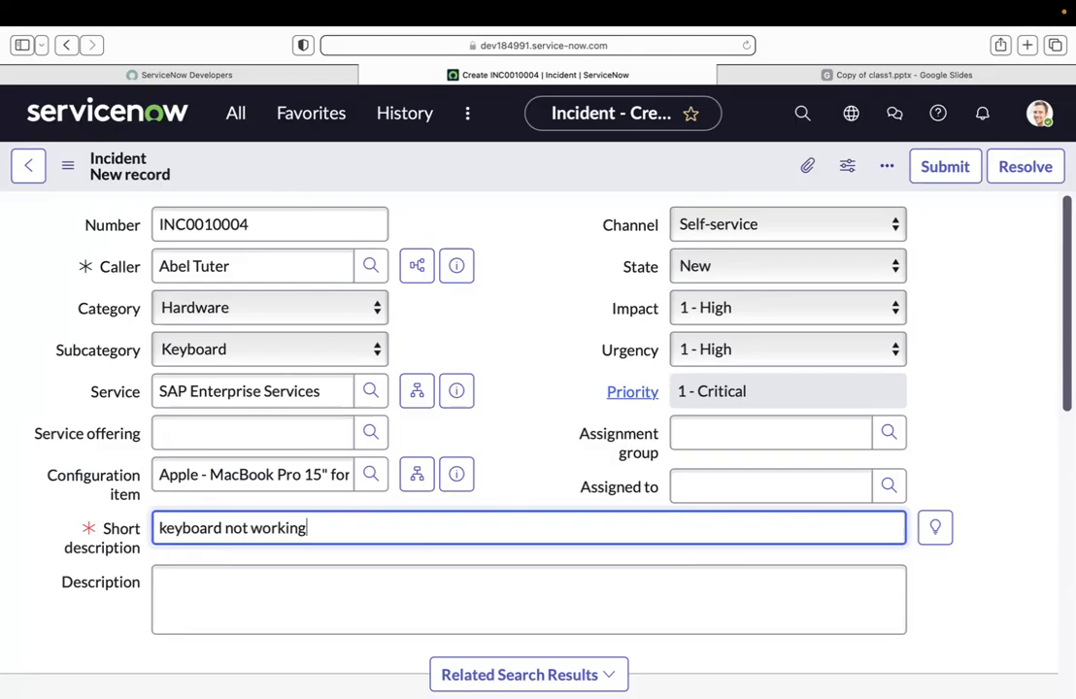
click(283, 595)
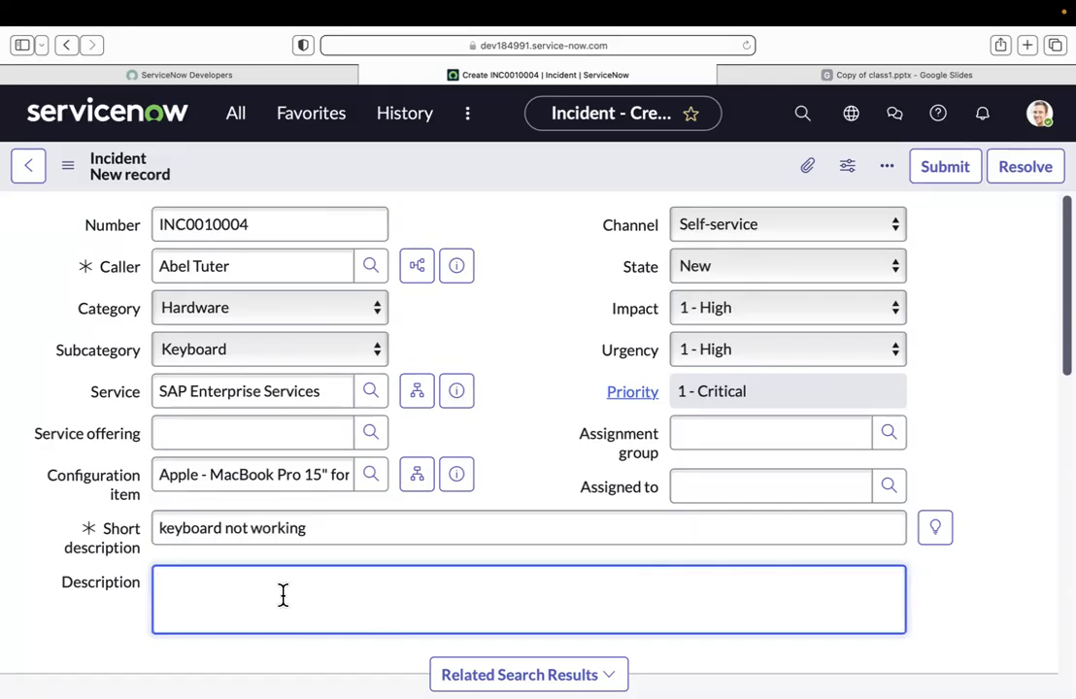
click(944, 171)
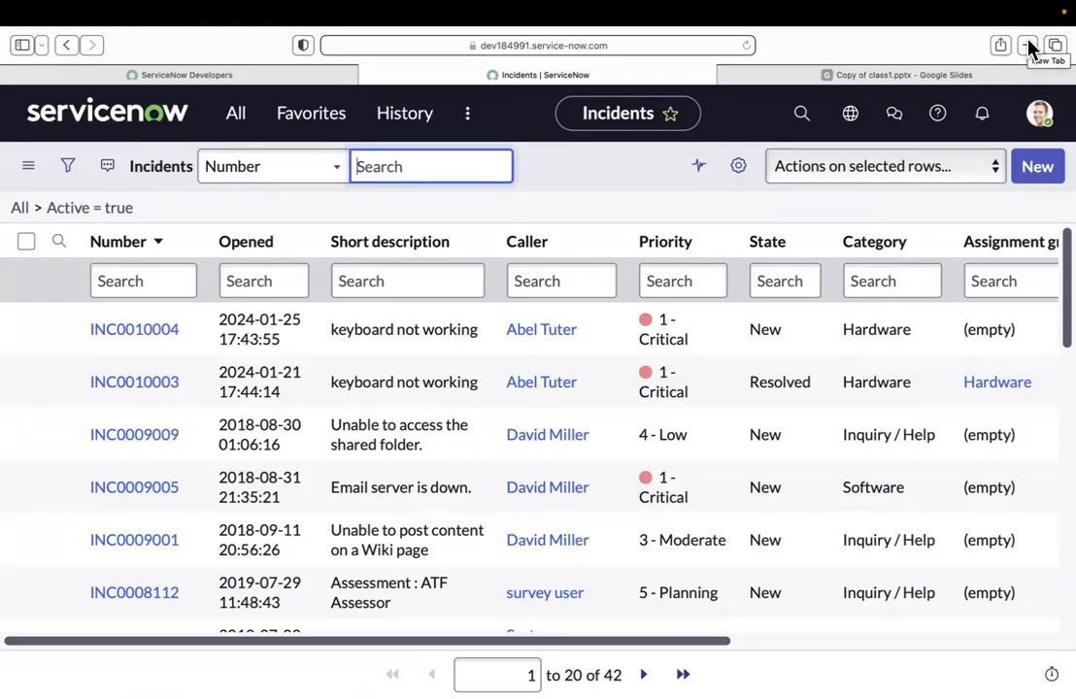
Step: Open the newly submitted keyboard incident and review its fields from Category to Configuration item
click(146, 332)
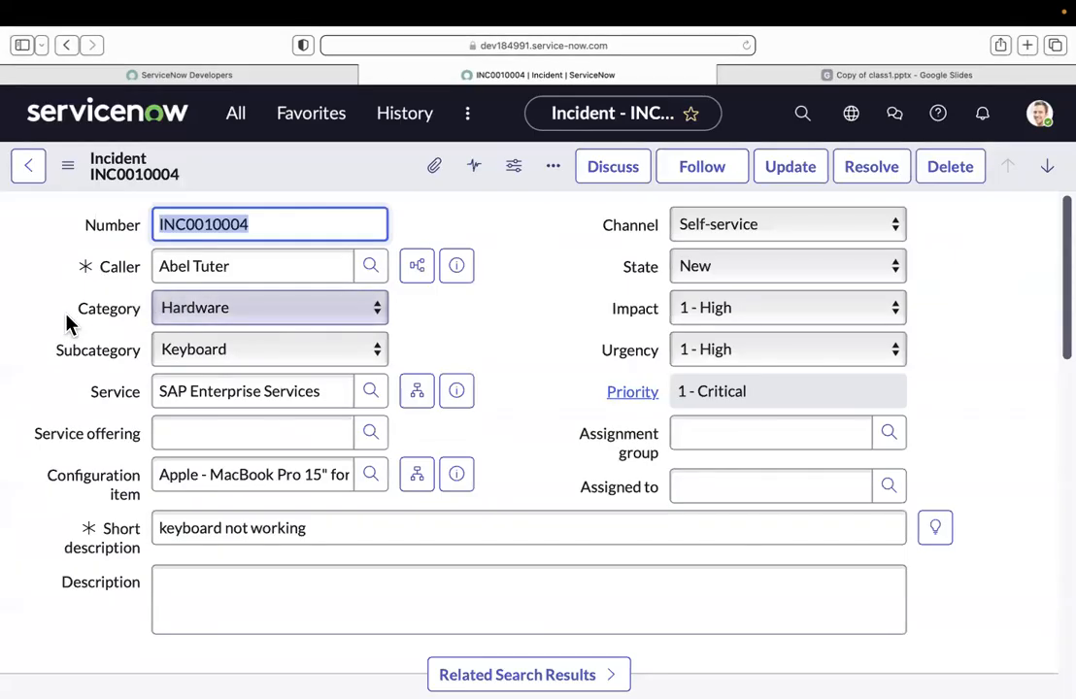
drag(77, 310, 161, 464)
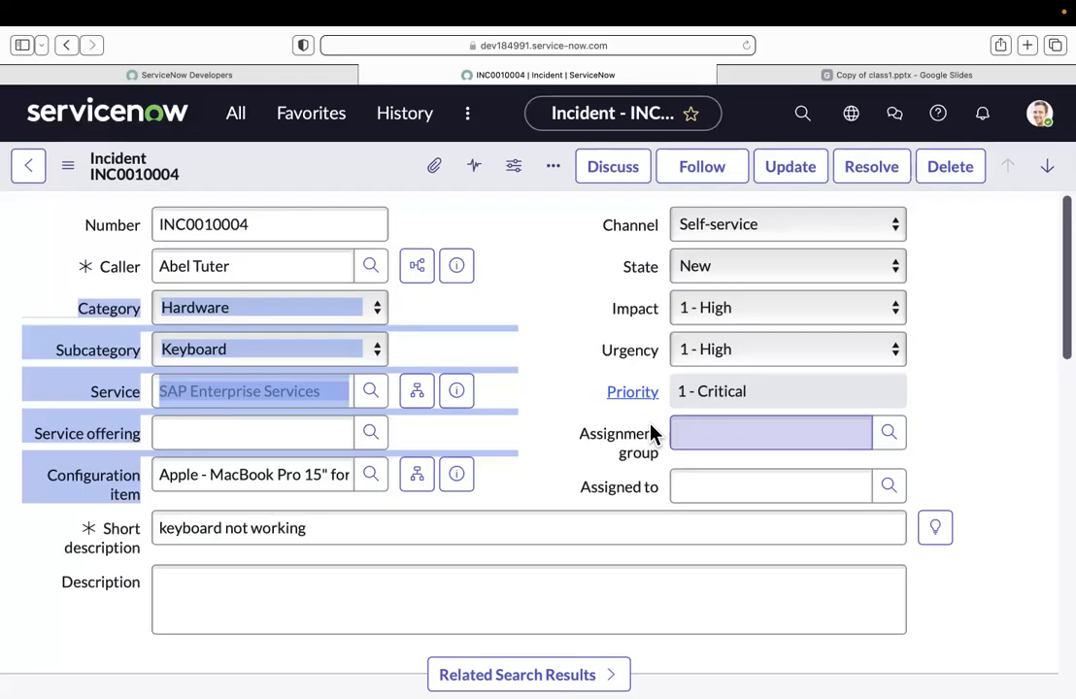
click(630, 246)
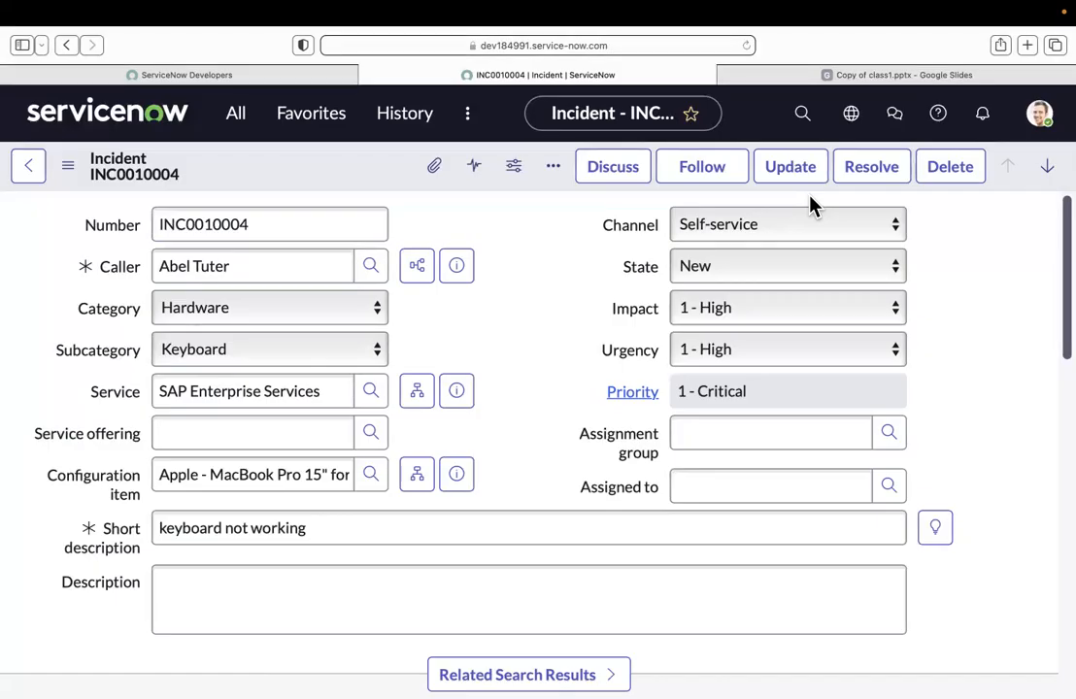
Step: Search the groups for "har", set the incident's assignment group to Hardware, and update the record
click(889, 437)
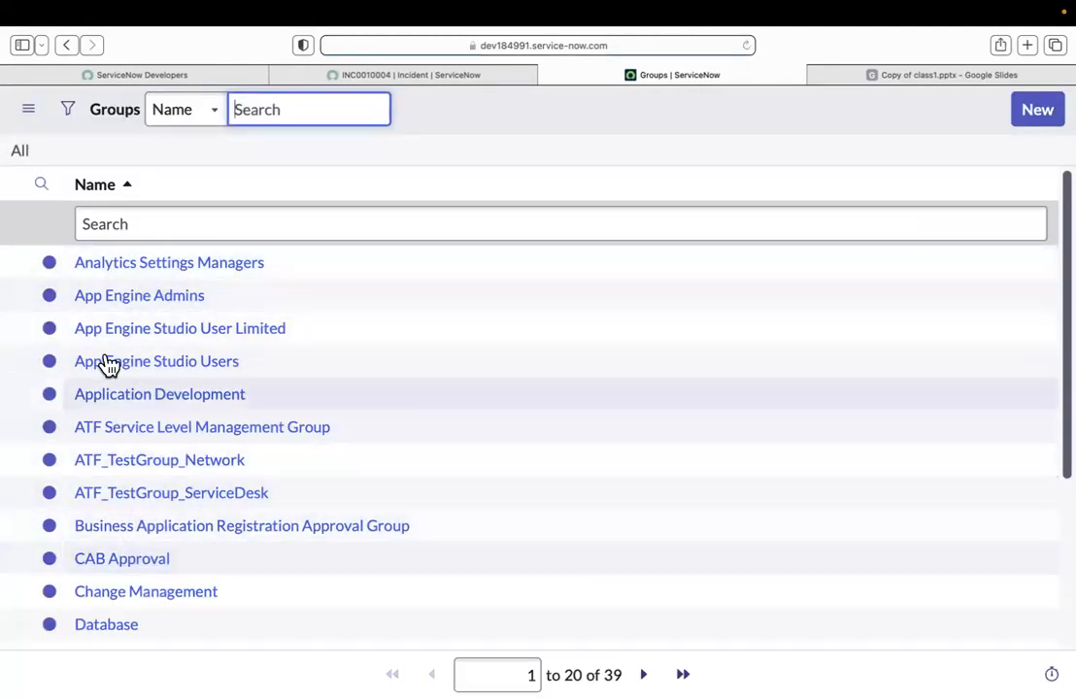
click(113, 223)
text(har)
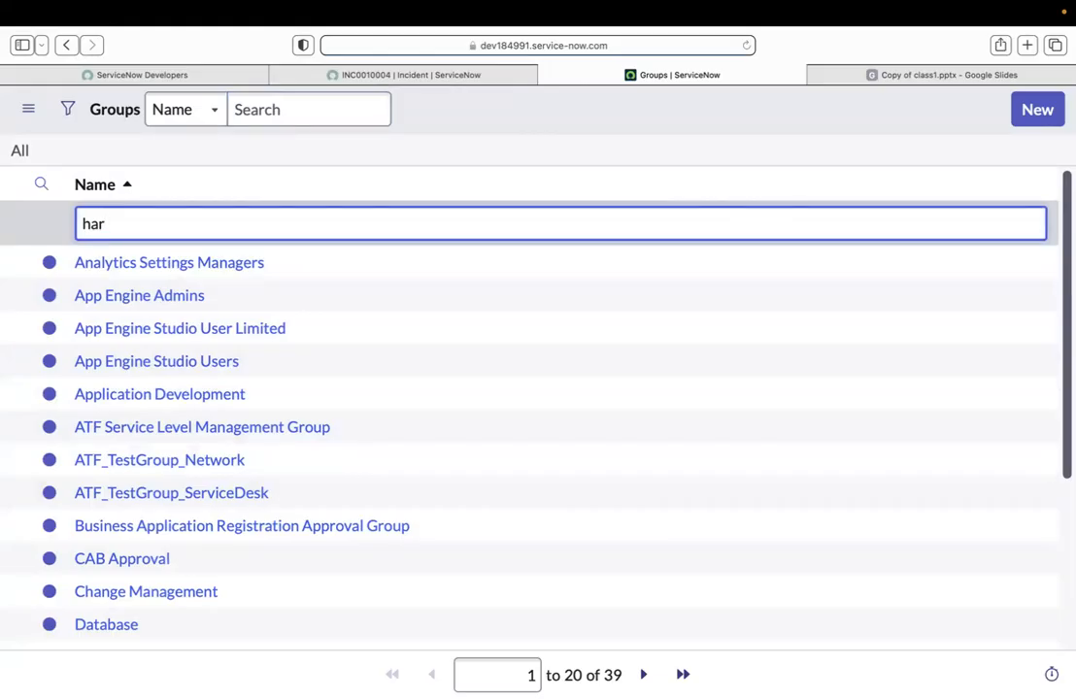
key(Return)
click(105, 266)
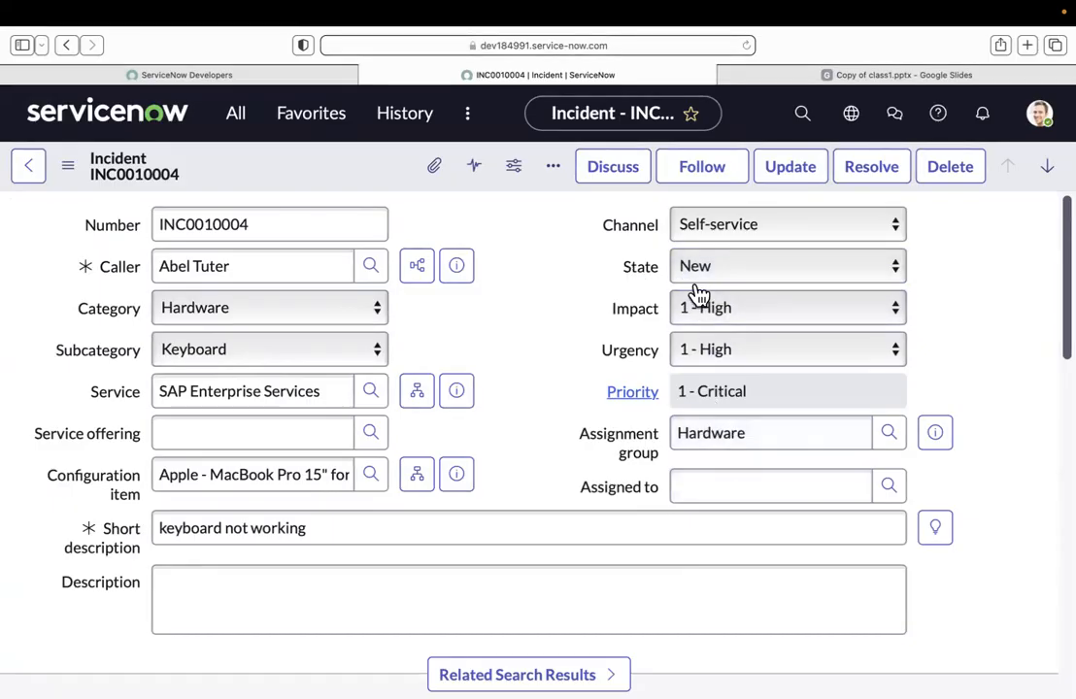
click(788, 169)
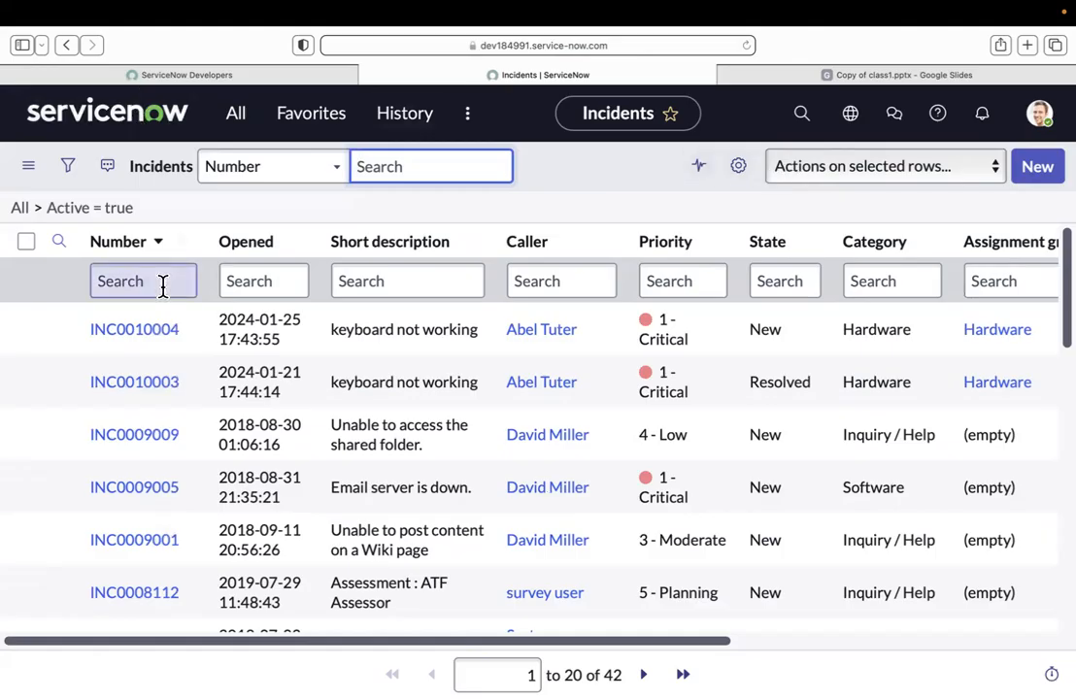
Step: Reopen the keyboard incident and examine its State and Assigned to fields
click(155, 330)
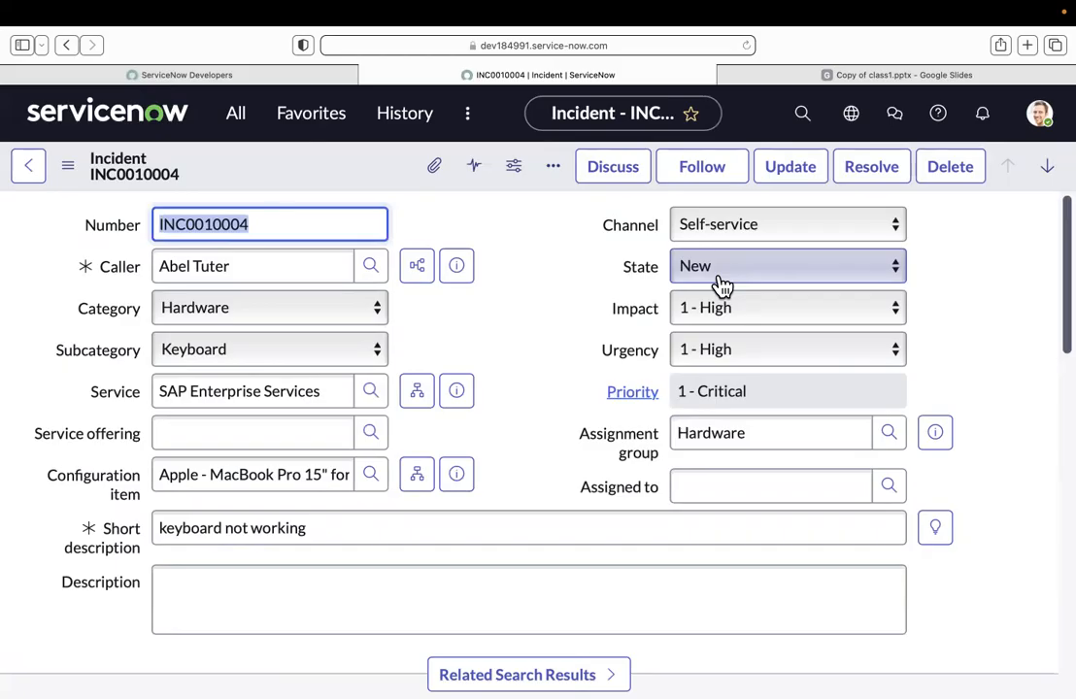
click(667, 265)
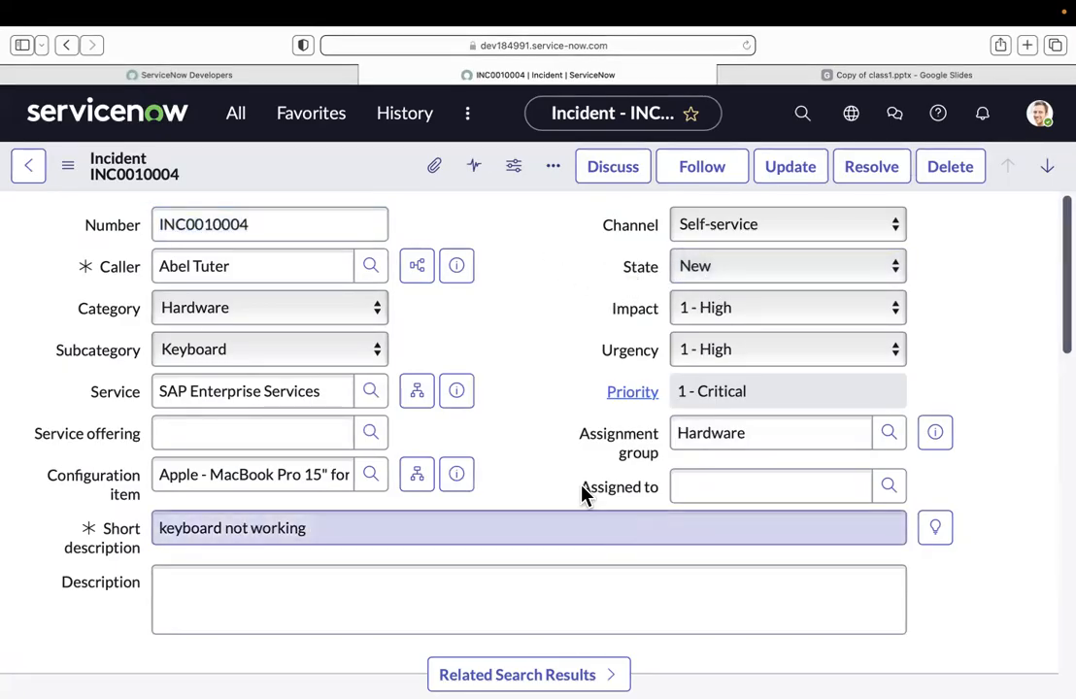
drag(574, 490, 653, 492)
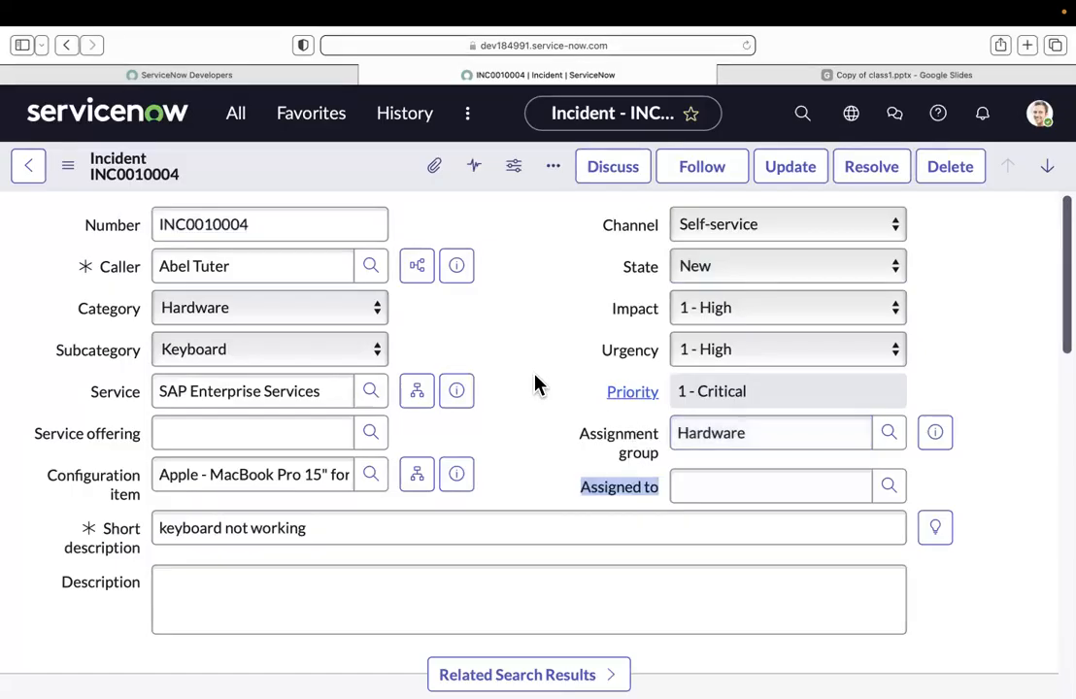
click(543, 396)
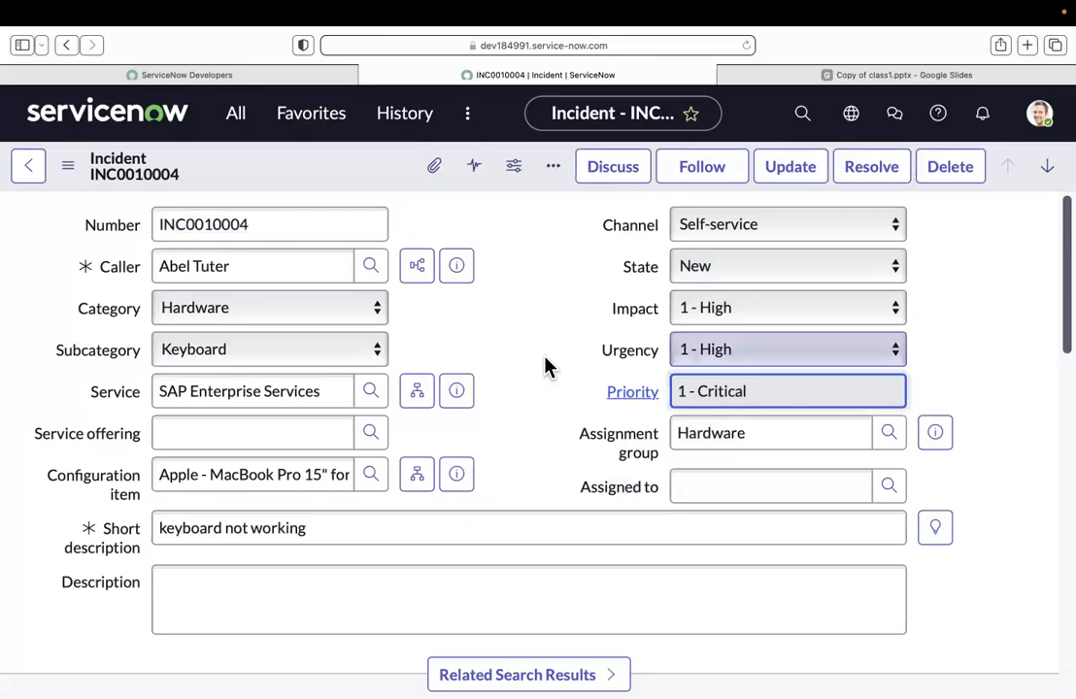
drag(578, 486, 657, 487)
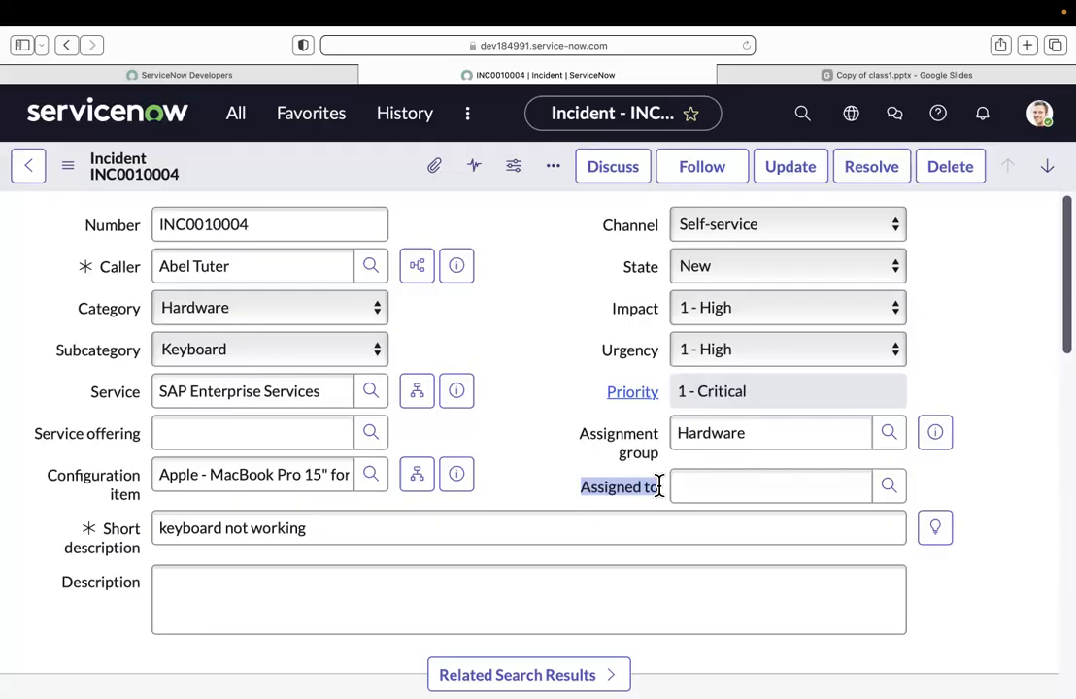
click(588, 306)
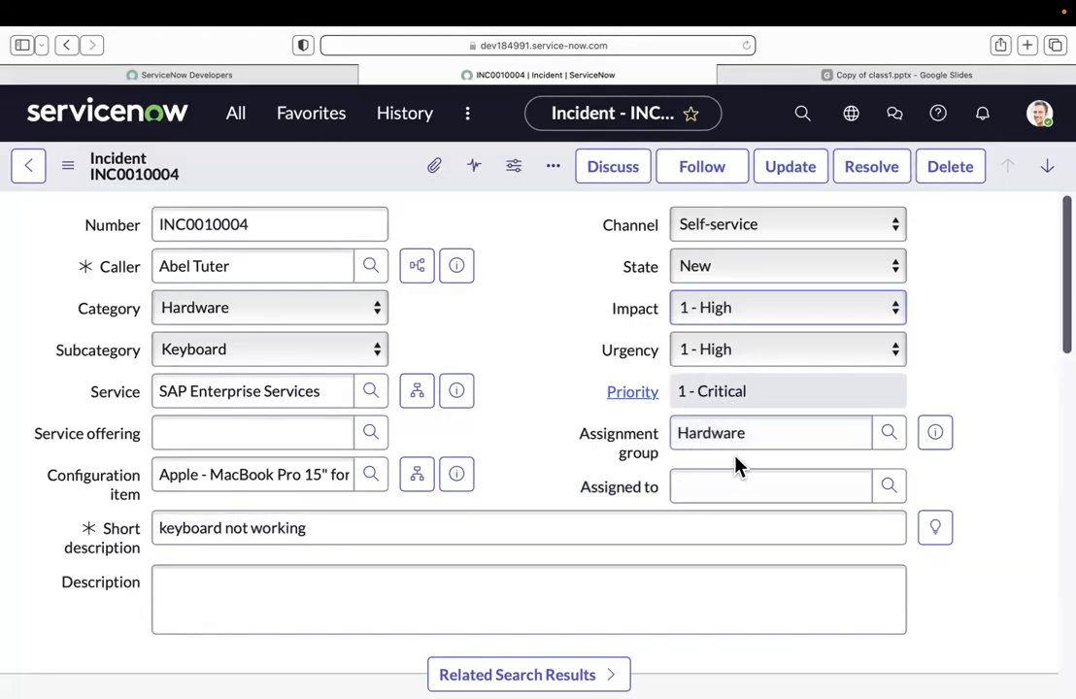
Step: Check how many users can be picked for Assigned to with the Hardware group, and return to the incident without choosing one
click(890, 488)
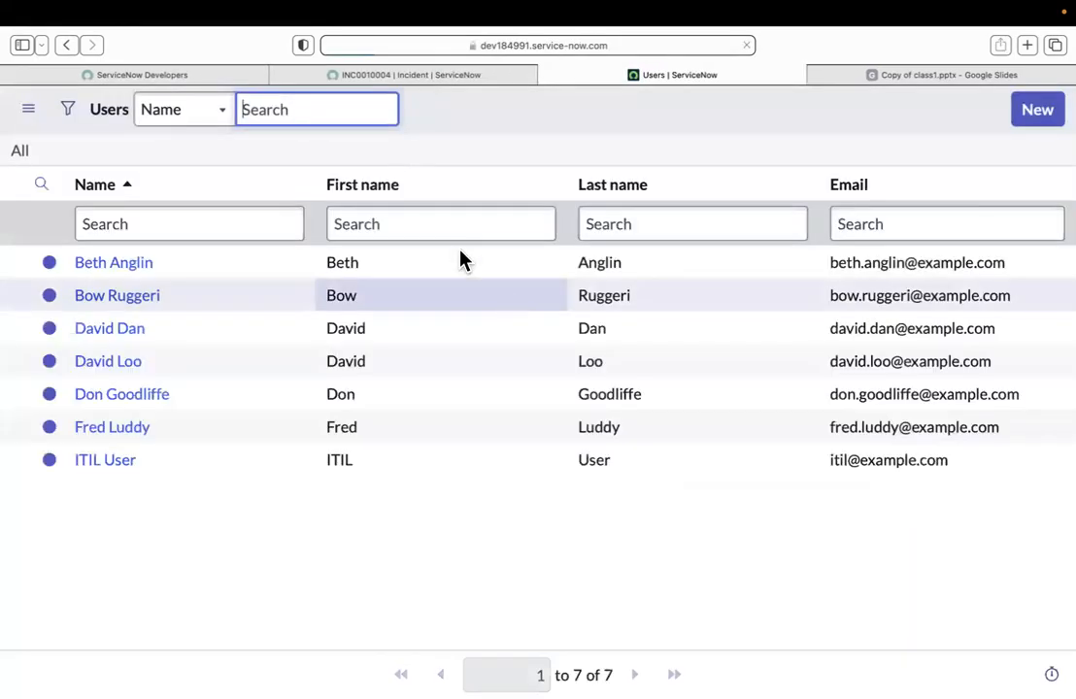
click(600, 675)
drag(600, 674, 612, 675)
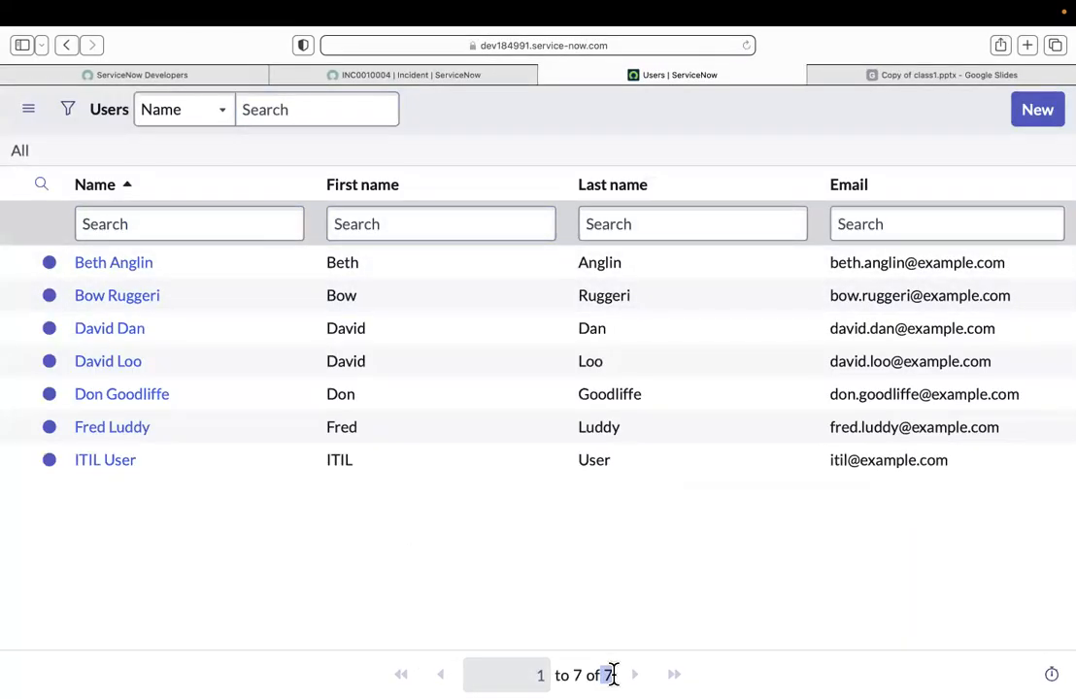
click(458, 71)
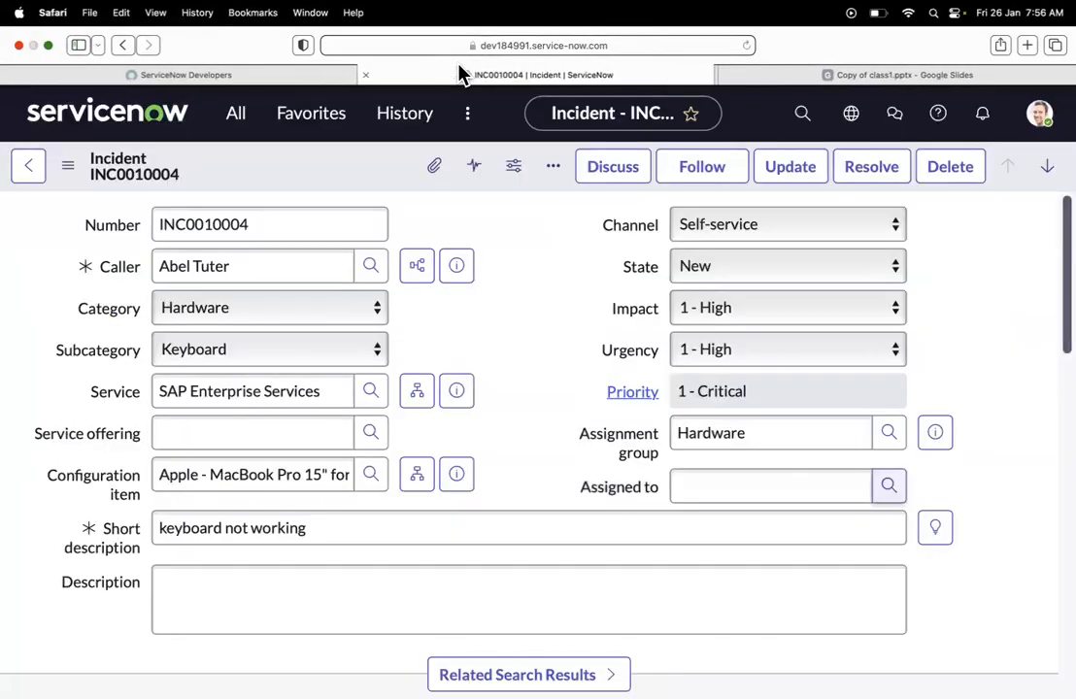
Step: Change the incident's assignment group to Software and check which users are offered for Assigned to
drag(847, 430, 439, 428)
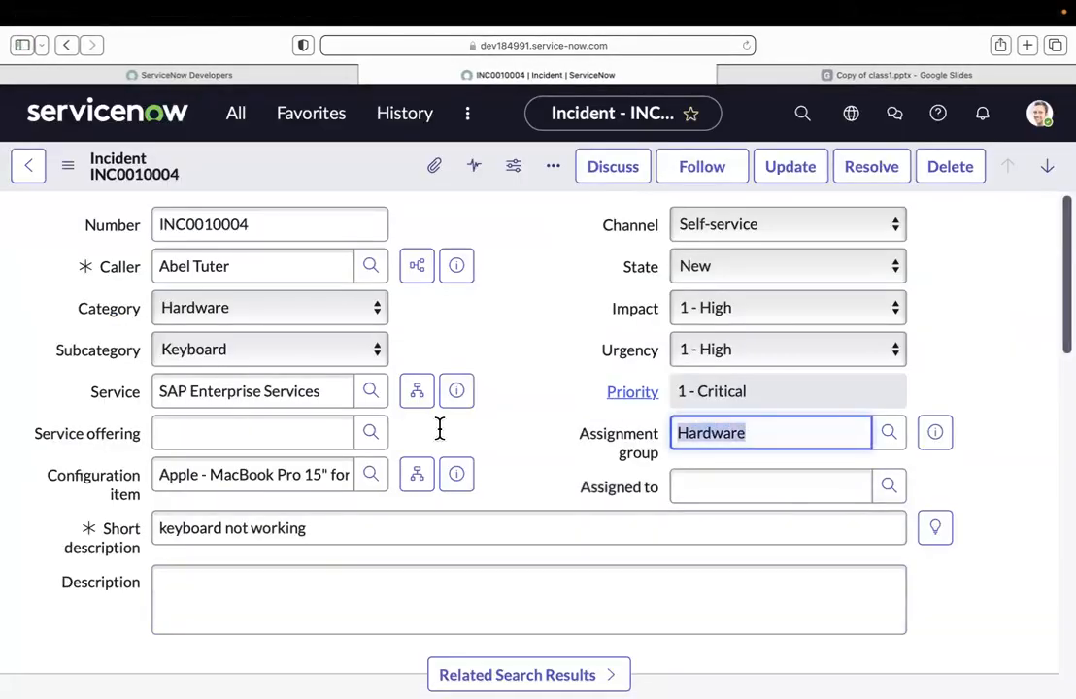
text(soft)
key(Down)
key(Return)
click(576, 343)
click(889, 485)
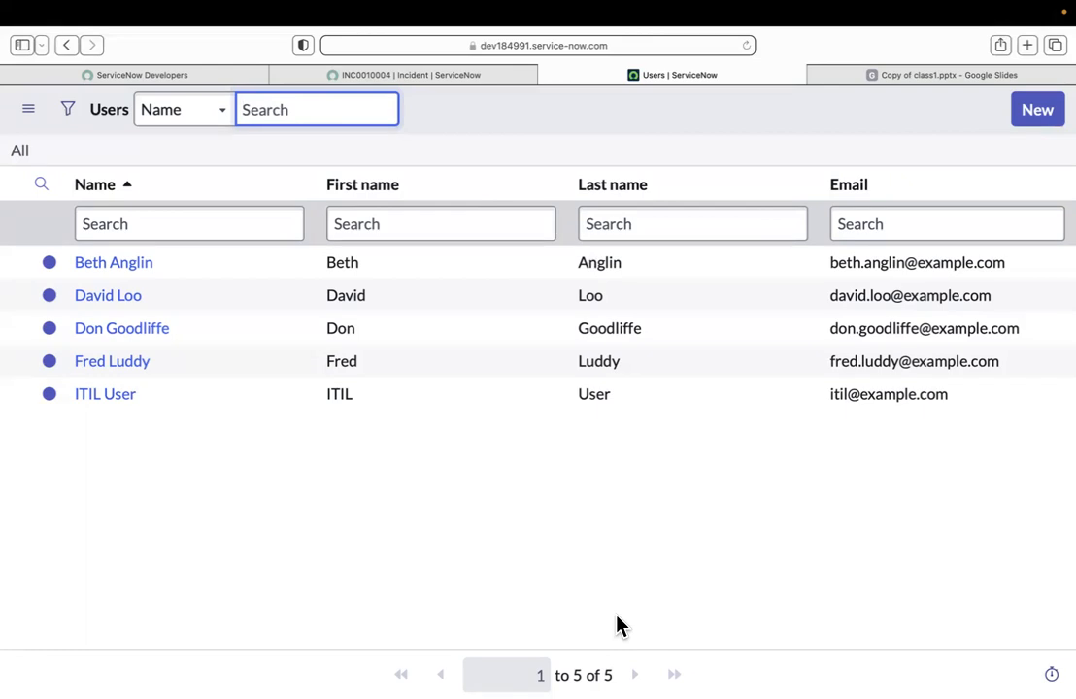
click(462, 78)
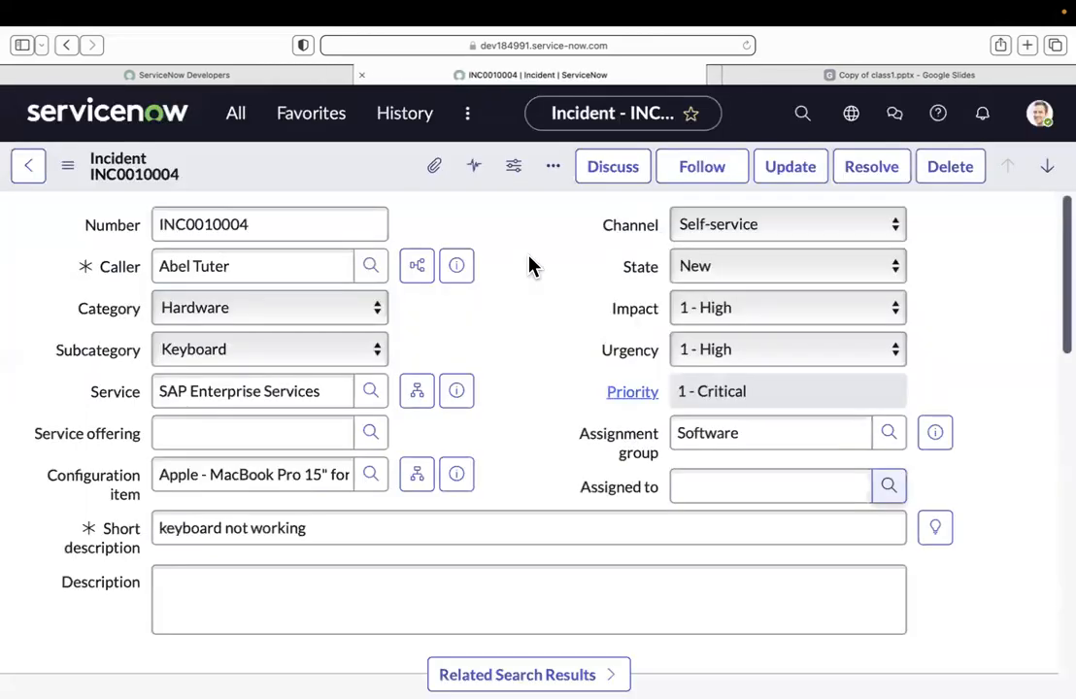
Step: Set the incident's assignment group back to Hardware
click(761, 437)
drag(762, 437, 600, 444)
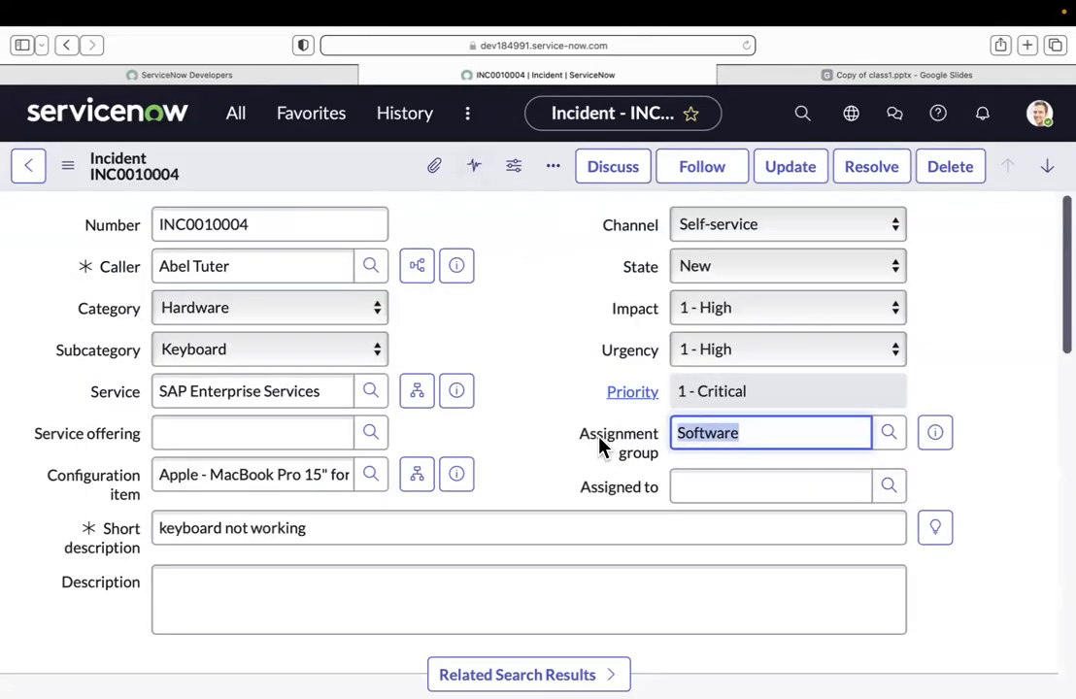
text(h)
click(732, 491)
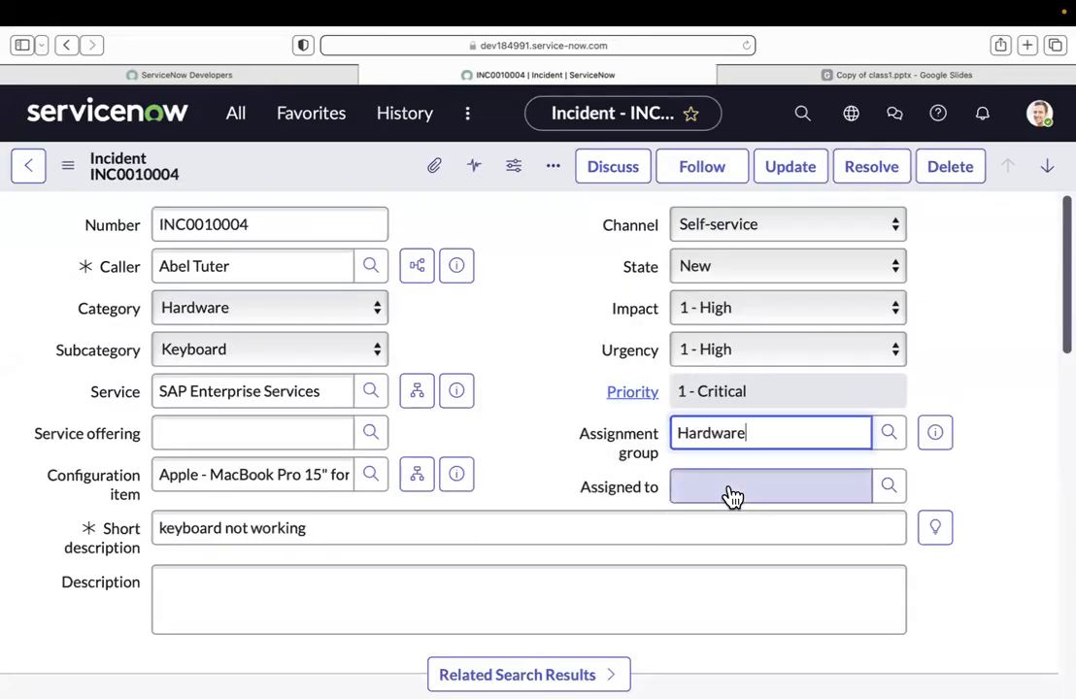
Step: Assign the incident to the first user listed for the Hardware group and update the record
click(890, 488)
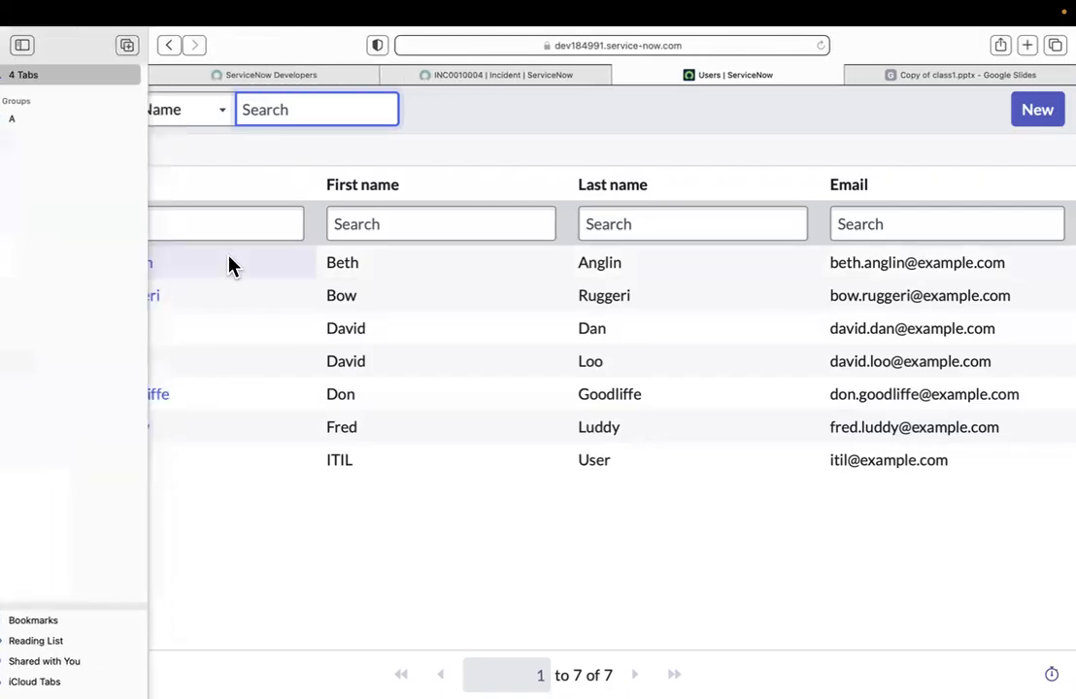
click(139, 263)
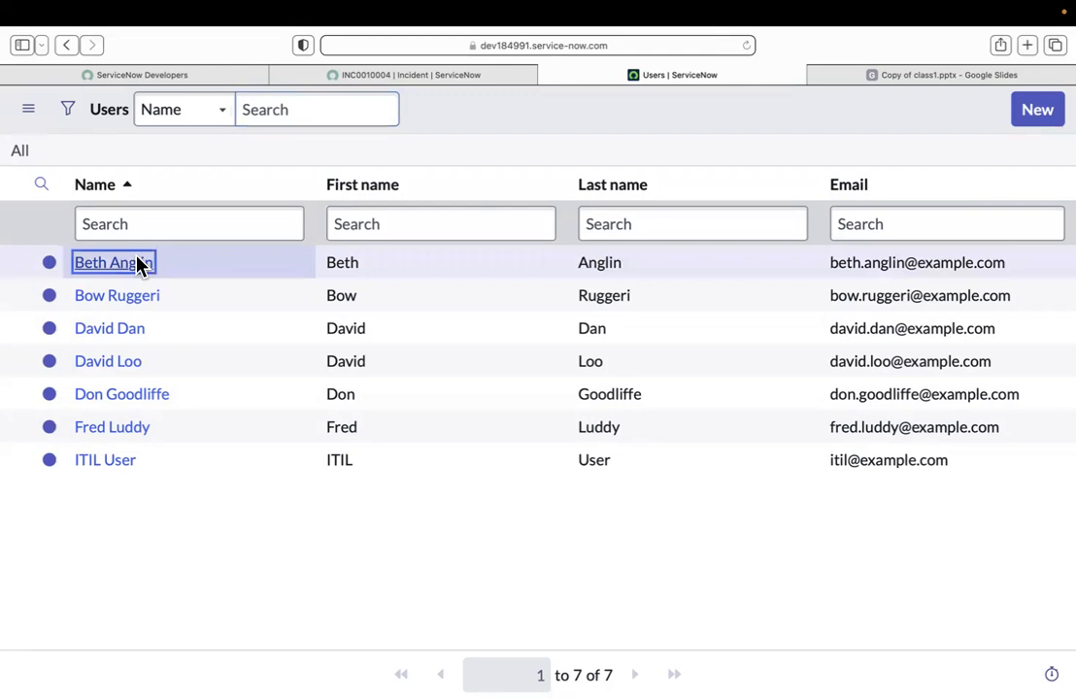
click(800, 169)
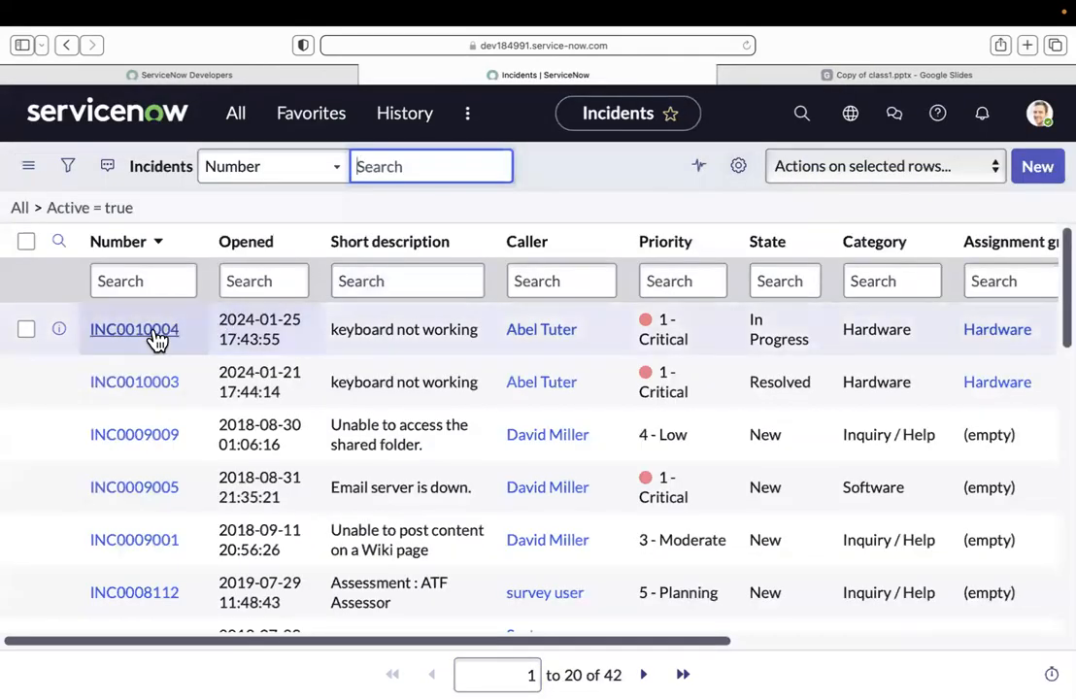
Step: Reopen the updated keyboard incident and check its State and Assigned to fields
click(146, 330)
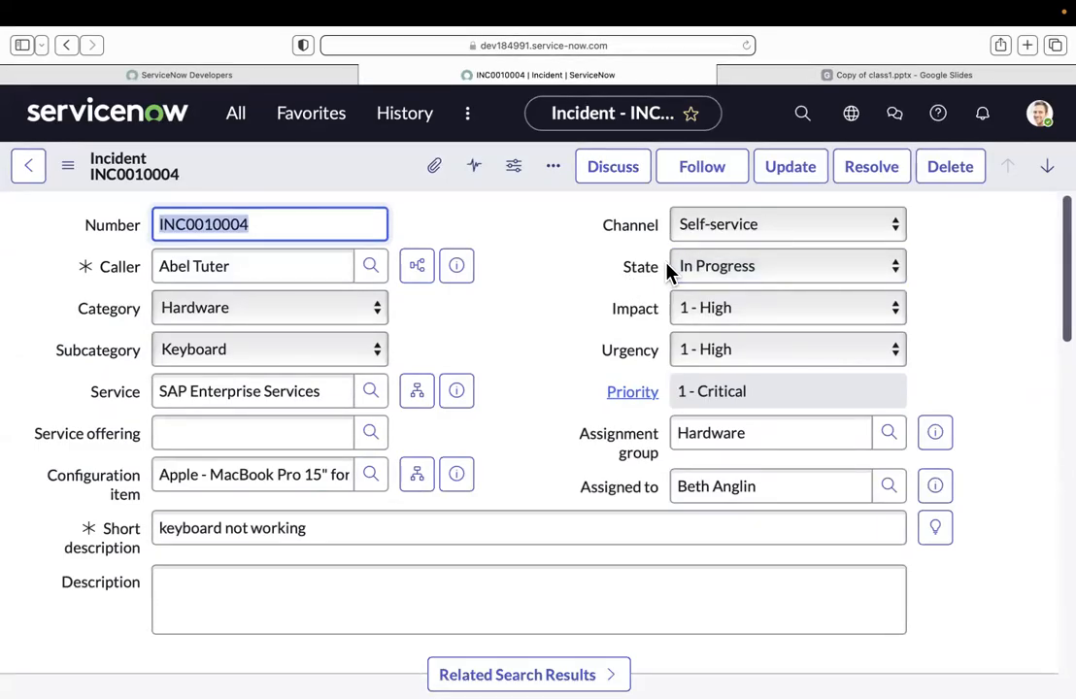
click(643, 495)
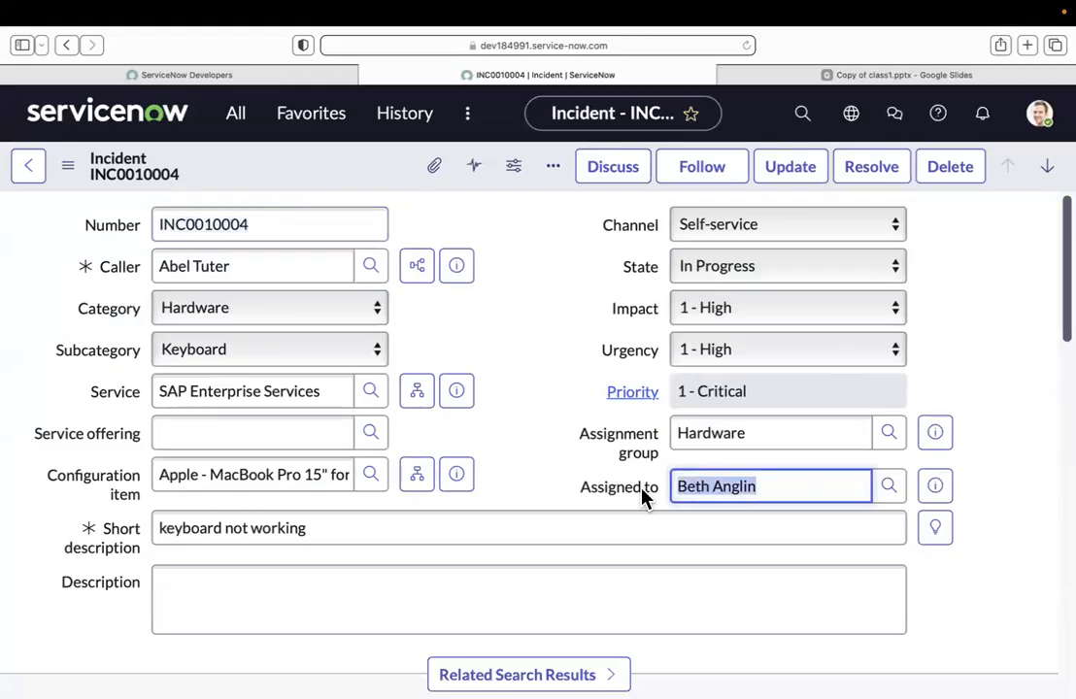